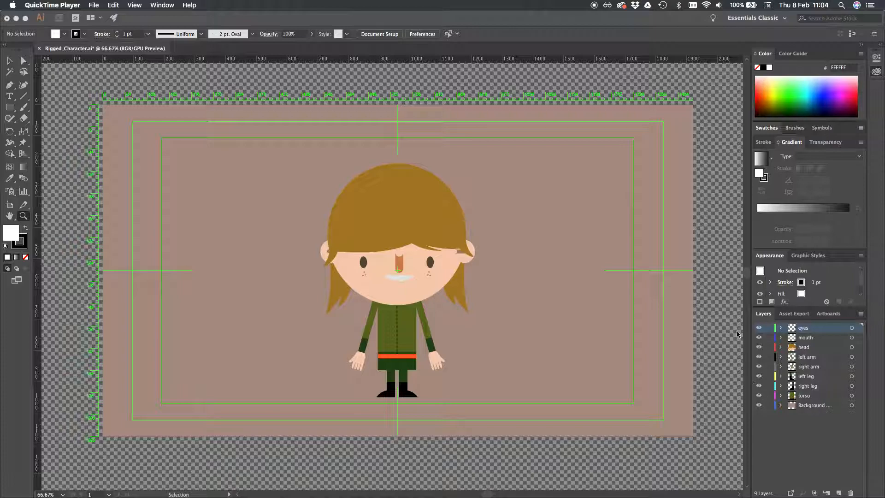
Hide and reshow the eyes, mouth, head, background and torso layers to check what each one contains
{"action": "left_click", "coordinate": [759, 331]}
{"action": "left_click", "coordinate": [760, 331]}
{"action": "left_click", "coordinate": [760, 329]}
{"action": "left_click", "coordinate": [760, 338]}
{"action": "left_click", "coordinate": [760, 338]}
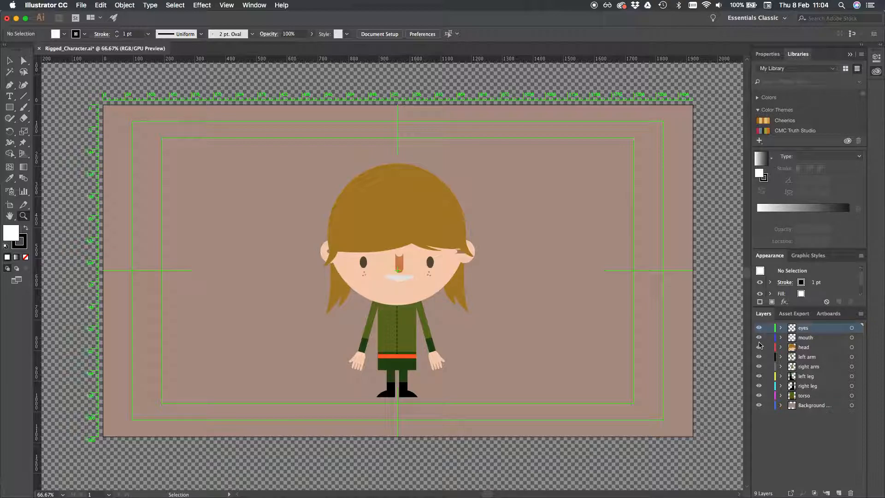
{"action": "left_click", "coordinate": [760, 349]}
{"action": "left_click", "coordinate": [759, 348]}
{"action": "left_click", "coordinate": [759, 405]}
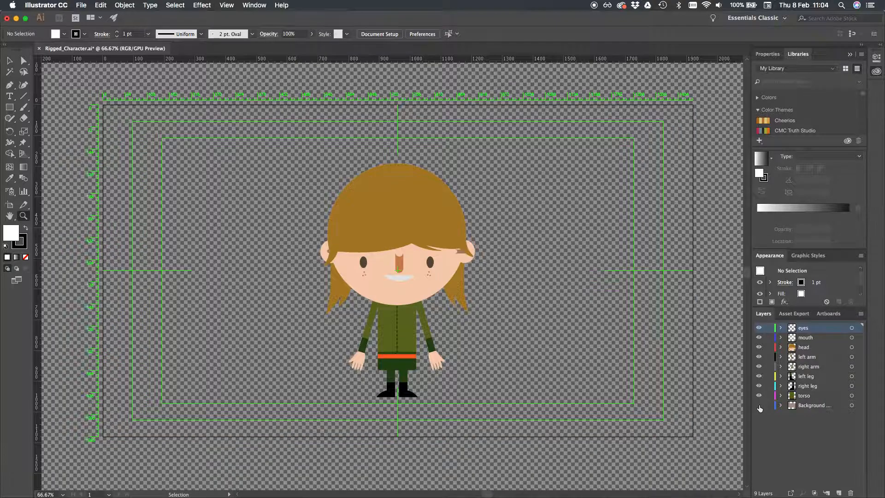
{"action": "left_click", "coordinate": [760, 404]}
{"action": "left_click", "coordinate": [760, 395]}
{"action": "left_click", "coordinate": [759, 395]}
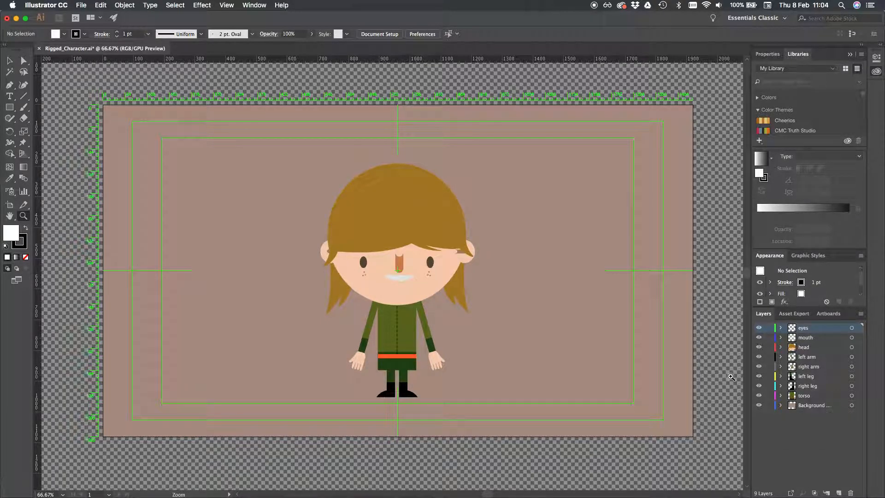
Review the Illustrator Files and After Effects Files subfolders of the Puppet Project folder in Finder, and return to Illustrator
{"action": "mouse_move", "coordinate": [283, 494]}
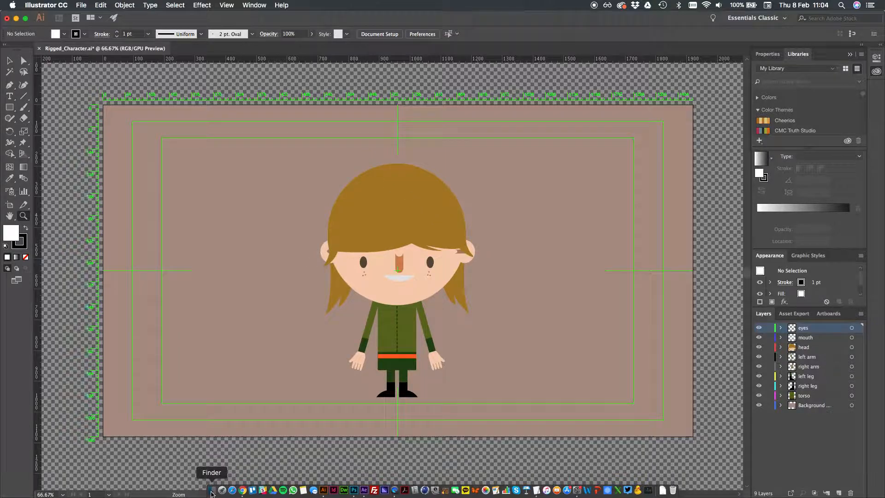
{"action": "left_click", "coordinate": [212, 491]}
{"action": "left_click", "coordinate": [63, 75]}
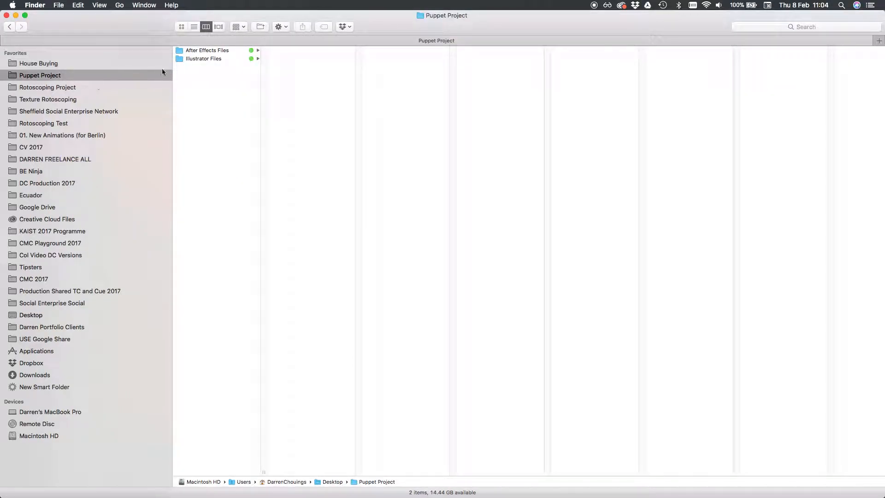
{"action": "left_click", "coordinate": [210, 59]}
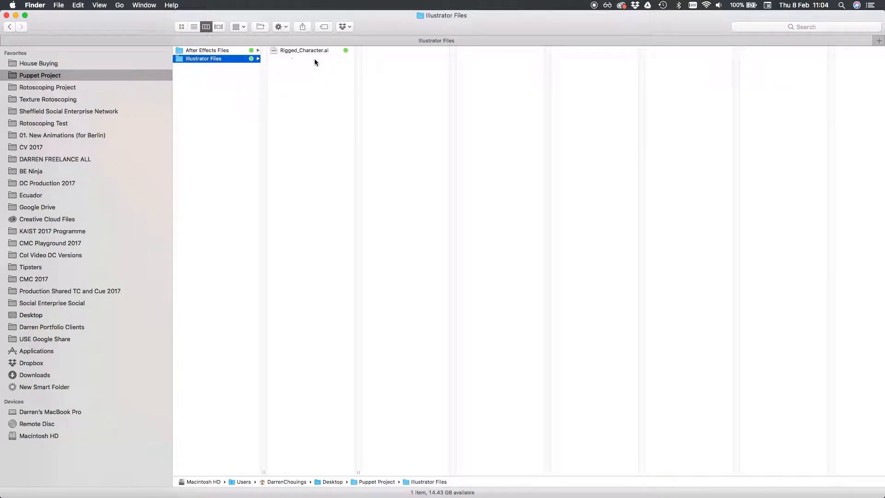
{"action": "left_click", "coordinate": [226, 51]}
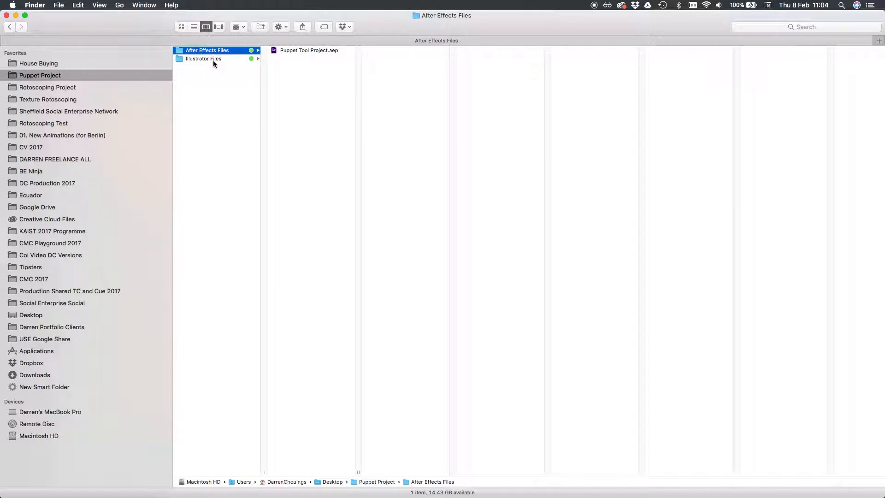
{"action": "left_click", "coordinate": [213, 59]}
{"action": "key", "text": "super+Tab"}
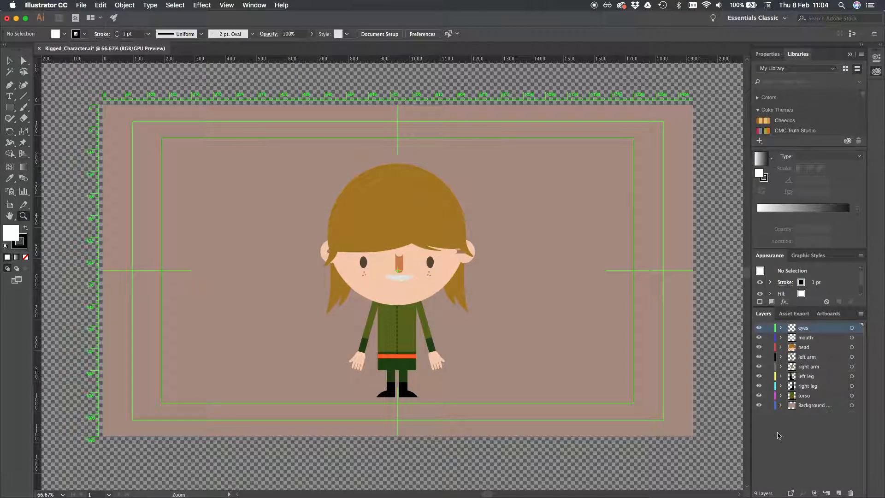
Switch to the Puppet Tool Project in After Effects
{"action": "key", "text": "super+Tab"}
{"action": "key", "text": "super+Tab"}
{"action": "key", "text": "super+Tab"}
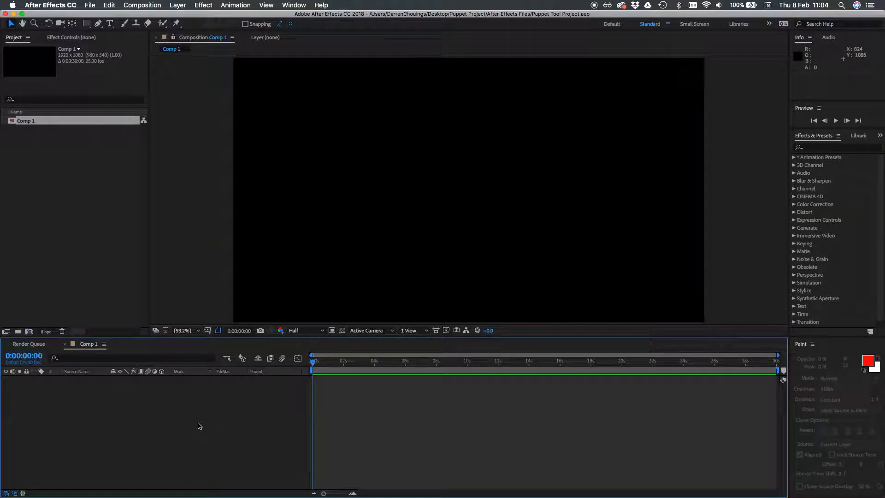
{"action": "left_click", "coordinate": [91, 177]}
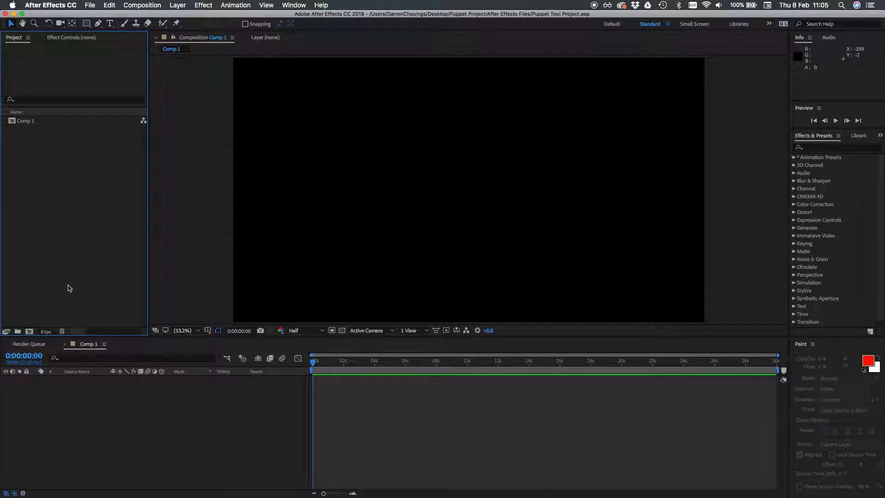
{"action": "left_click", "coordinate": [138, 5]}
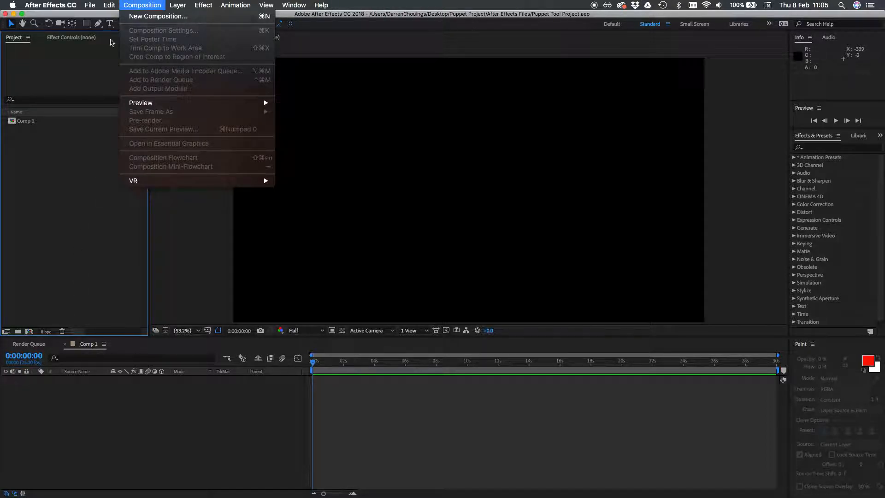
{"action": "double_click", "coordinate": [41, 122]}
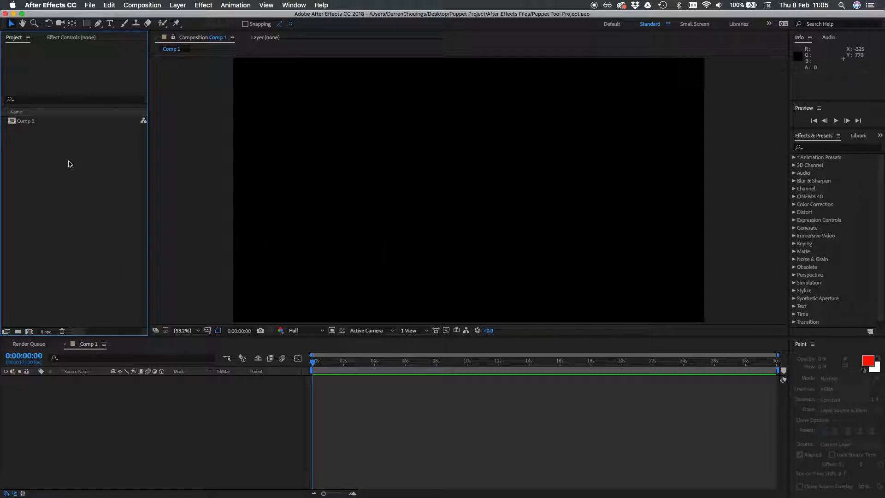
Choose Rigged_Character.ai from the Puppet Project's Illustrator Files folder for import into the project
{"action": "left_click", "coordinate": [90, 5]}
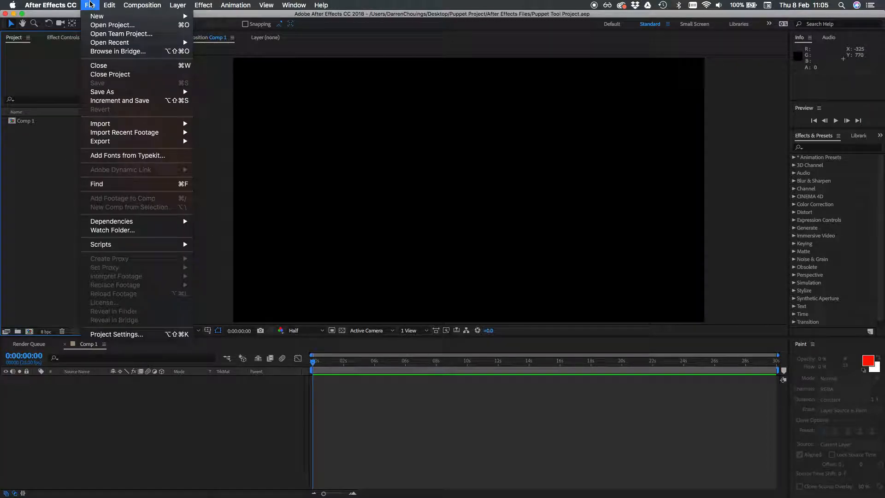
{"action": "mouse_move", "coordinate": [158, 128]}
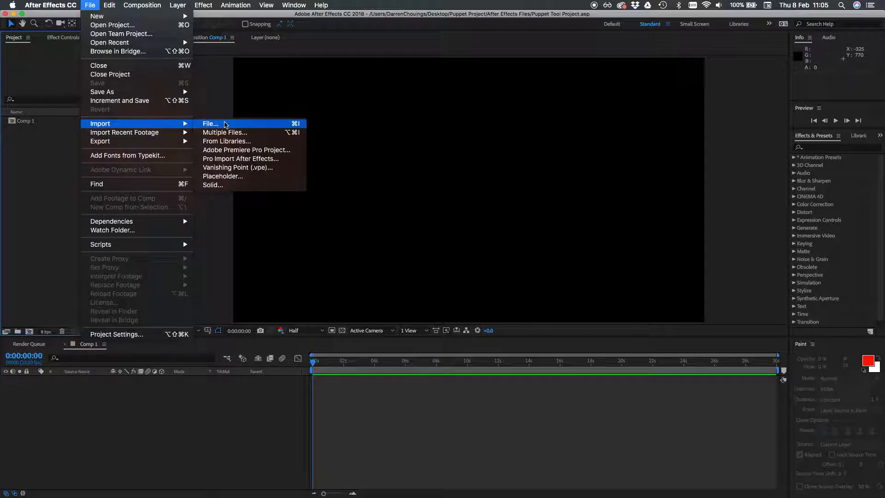
{"action": "left_click", "coordinate": [225, 124]}
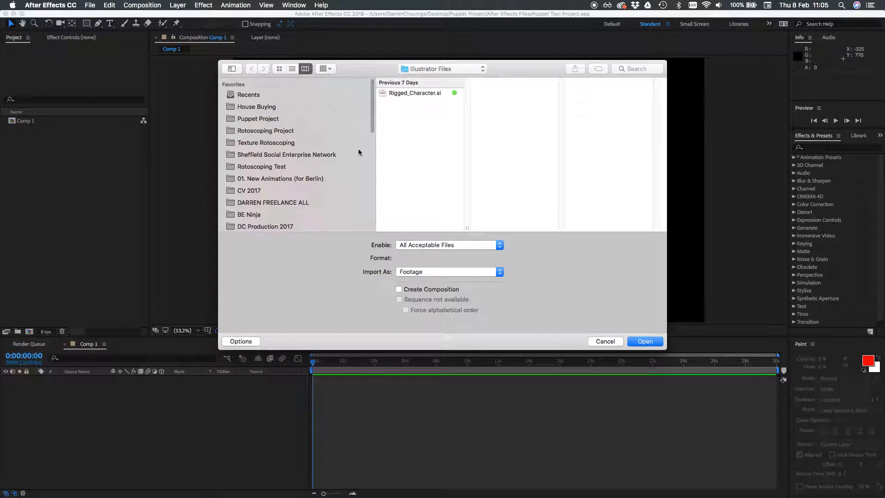
{"action": "left_click", "coordinate": [267, 119]}
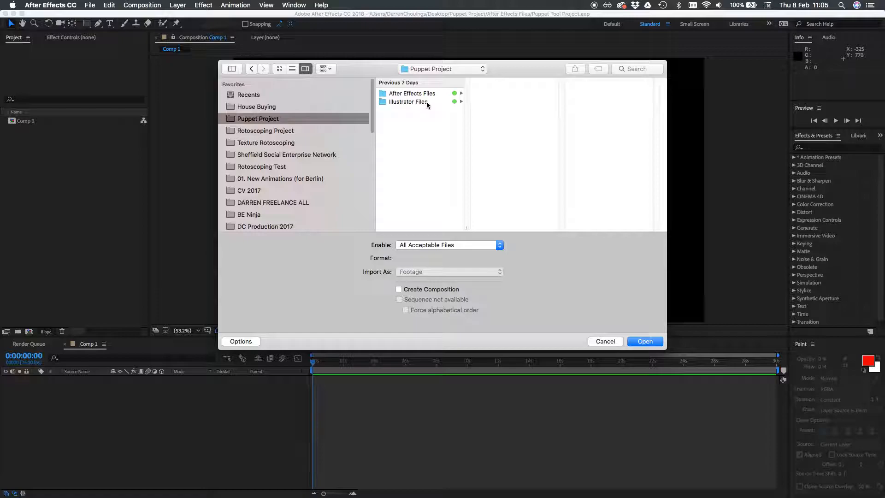
{"action": "left_click", "coordinate": [428, 103]}
{"action": "left_click", "coordinate": [506, 95]}
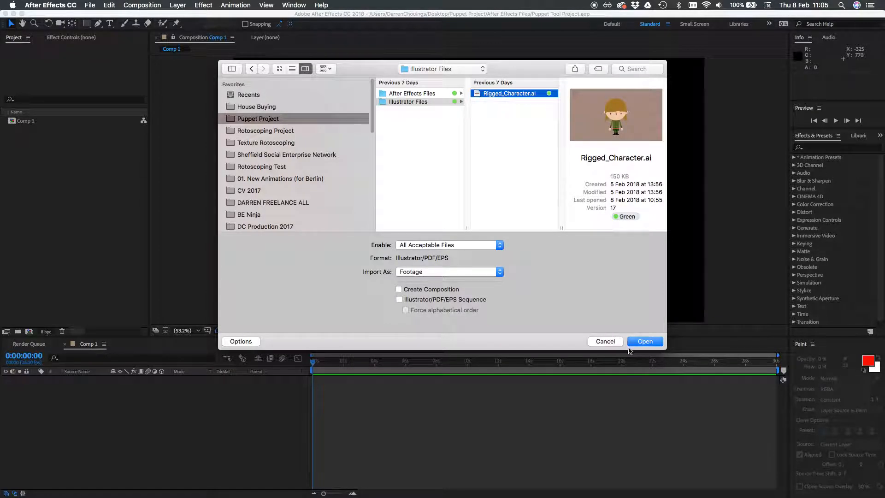
{"action": "left_click", "coordinate": [645, 342]}
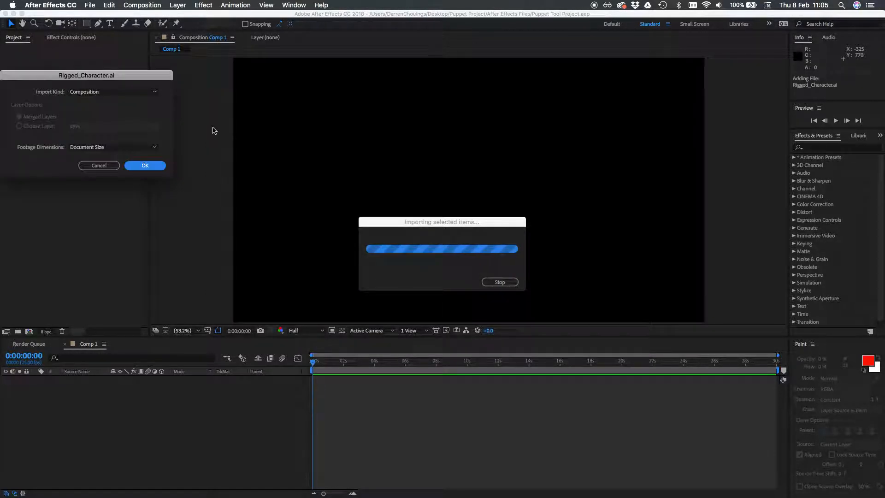
Import the character file as a Composition with footage dimensions at Document Size
{"action": "left_click", "coordinate": [95, 91]}
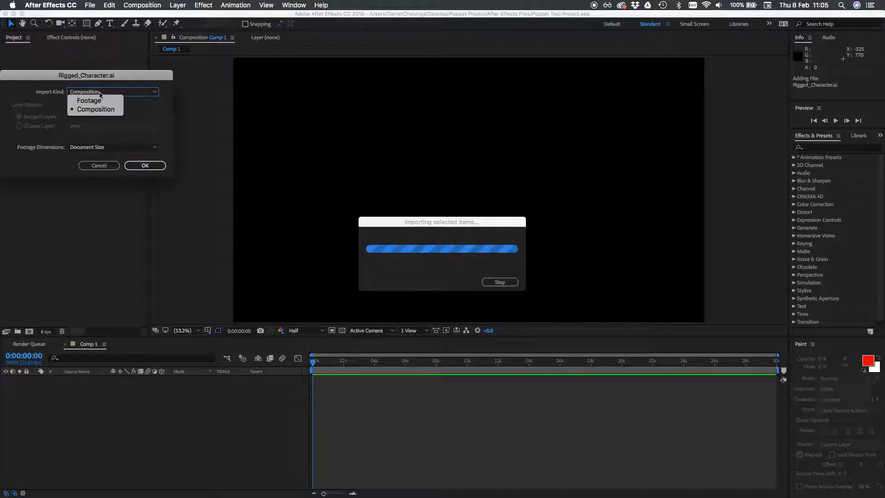
{"action": "left_click", "coordinate": [111, 101]}
{"action": "left_click", "coordinate": [113, 92]}
{"action": "left_click", "coordinate": [106, 109]}
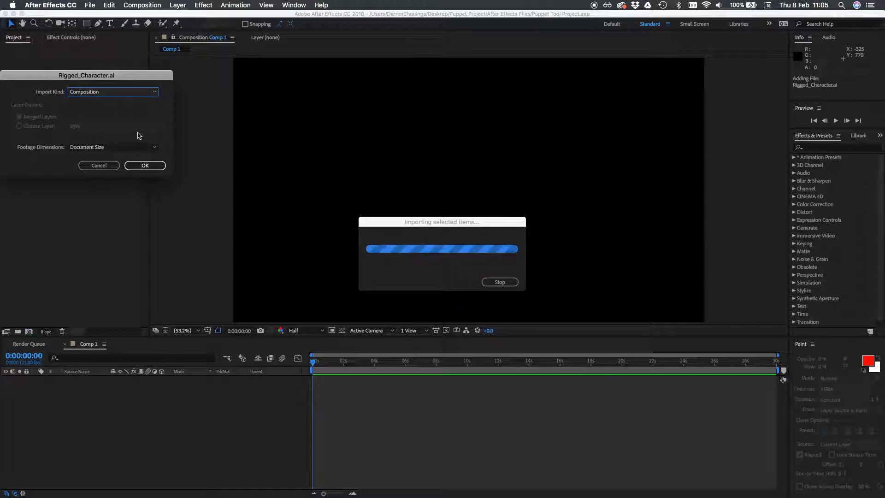
{"action": "left_click", "coordinate": [147, 166]}
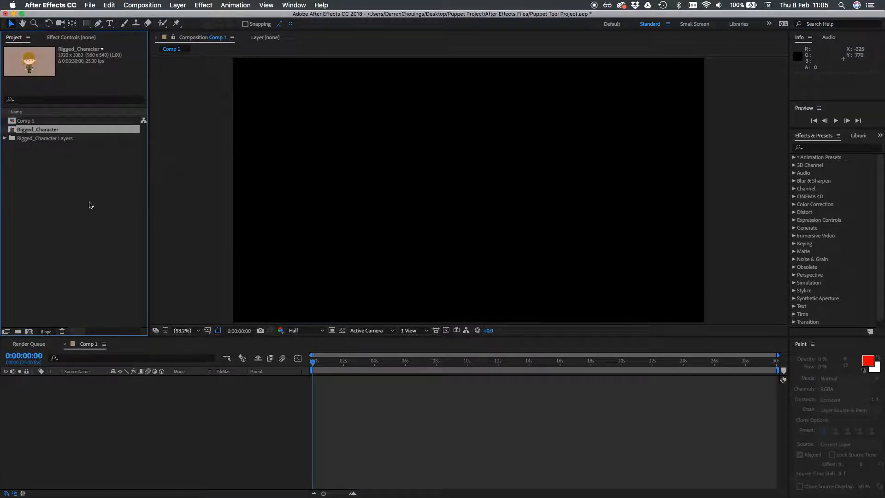
Open the Rigged_Character composition in the timeline and check the contents of its imported layers folder
{"action": "double_click", "coordinate": [35, 131]}
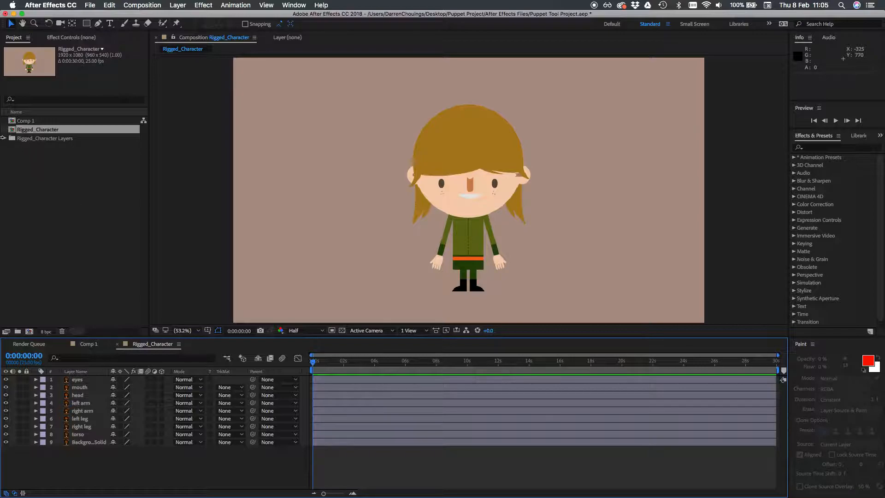
{"action": "left_click", "coordinate": [4, 138]}
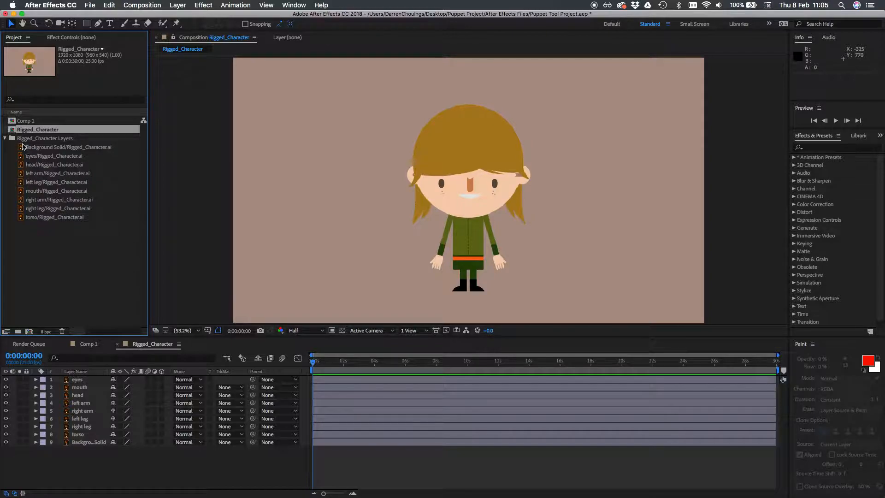
{"action": "left_click", "coordinate": [5, 139]}
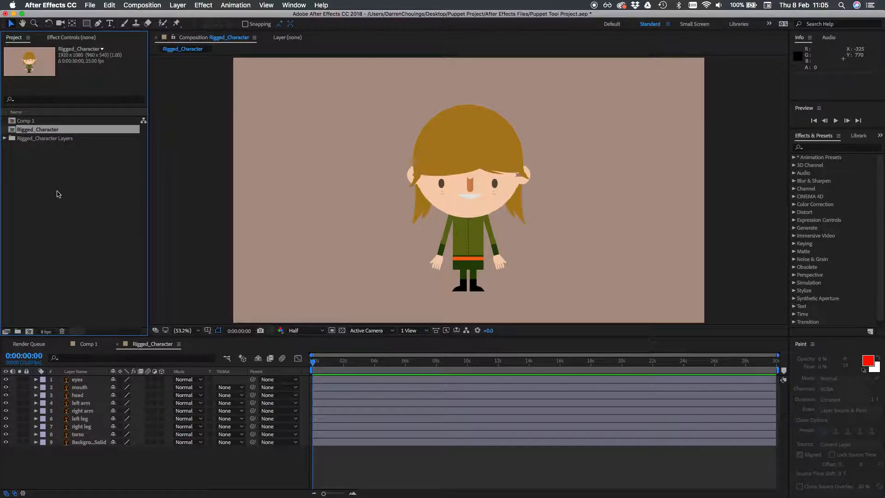
{"action": "left_click", "coordinate": [86, 191]}
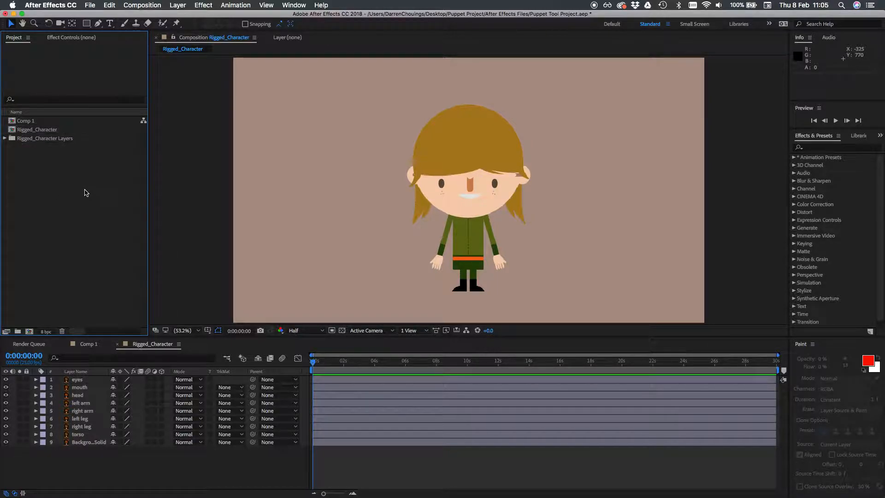
{"action": "left_click", "coordinate": [39, 129]}
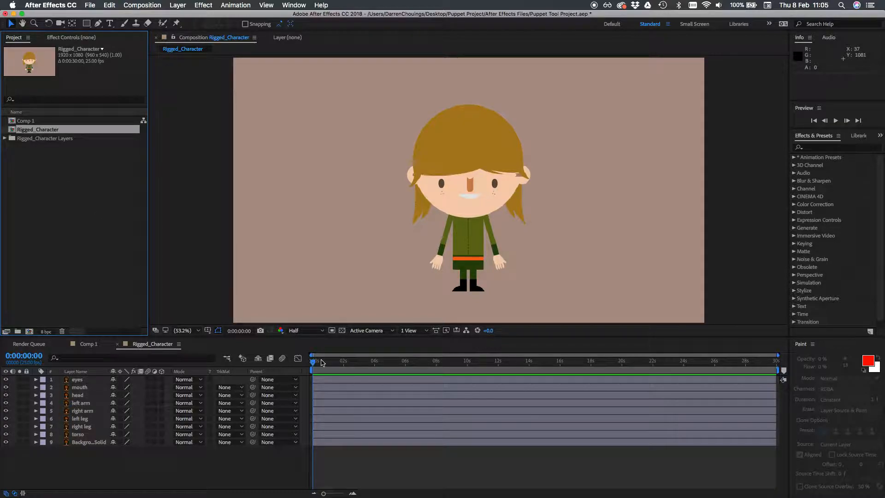
Hide and reshow the left arm layer at the start of the timeline to check which body part it holds
{"action": "mouse_move", "coordinate": [313, 363]}
{"action": "left_mouse_down"}
{"action": "mouse_move", "coordinate": [354, 364]}
{"action": "mouse_move", "coordinate": [308, 364]}
{"action": "left_mouse_up"}
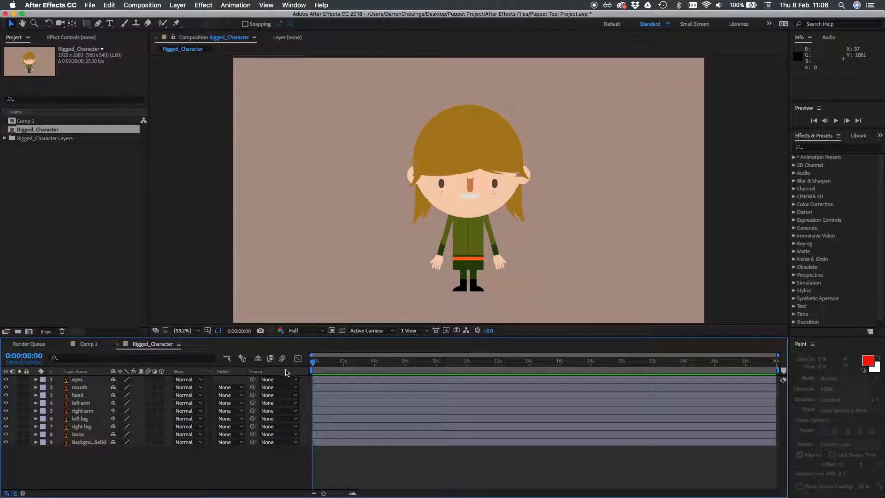
{"action": "left_click", "coordinate": [6, 403]}
{"action": "left_click", "coordinate": [6, 404]}
Parent the eyes and mouth layers to the head layer
{"action": "left_click", "coordinate": [288, 382]}
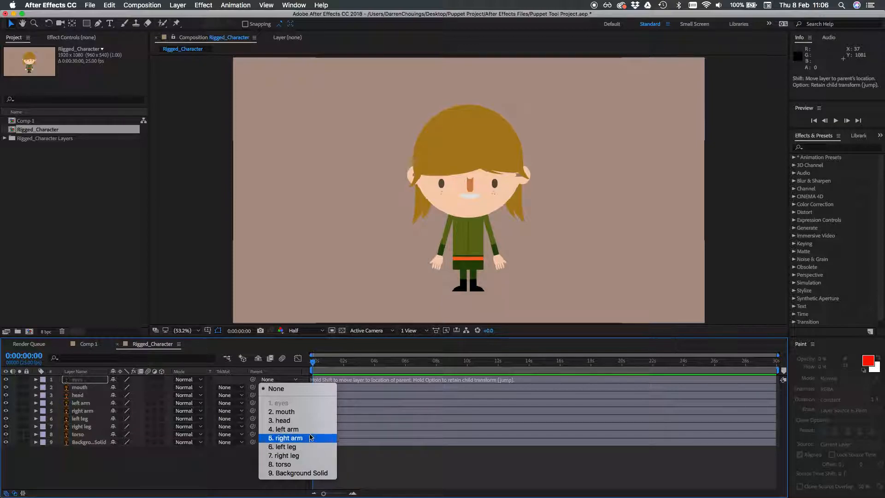
{"action": "left_click", "coordinate": [306, 421]}
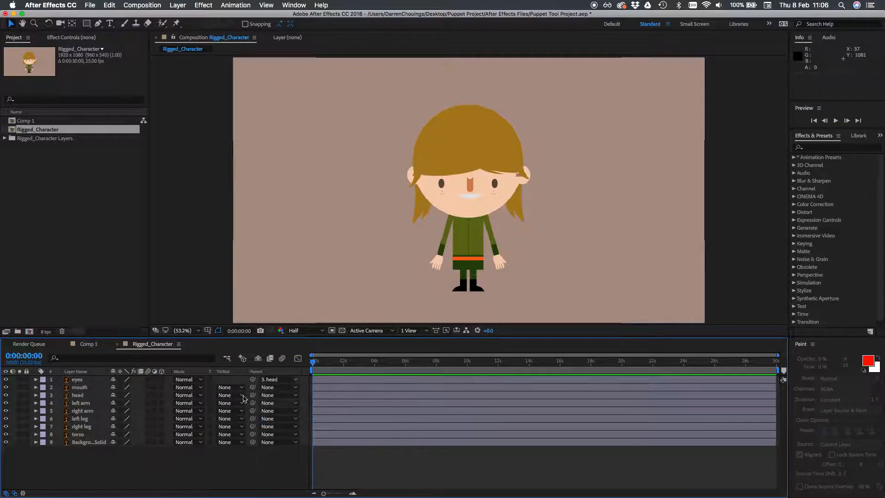
{"action": "left_click", "coordinate": [296, 389]}
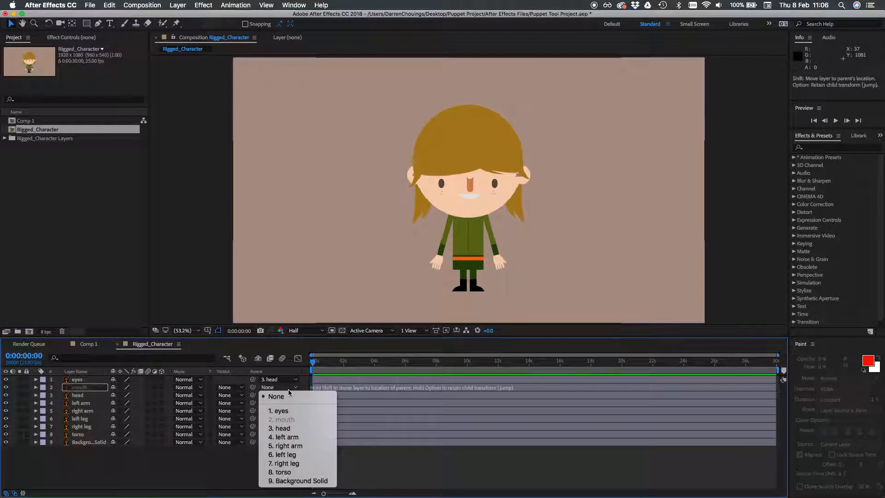
{"action": "left_click", "coordinate": [299, 430]}
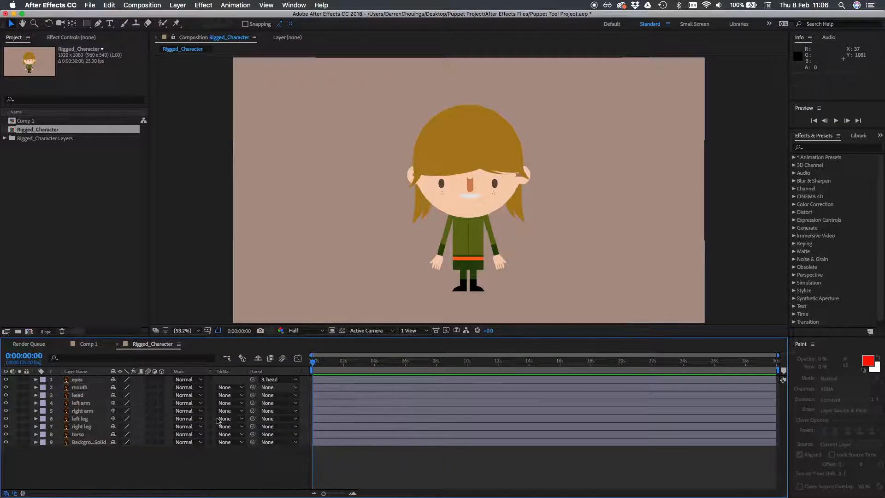
Parent the head, left arm, right arm and left leg layers to the torso layer
{"action": "left_click", "coordinate": [268, 396]}
{"action": "left_click", "coordinate": [289, 482]}
{"action": "left_click", "coordinate": [270, 403]}
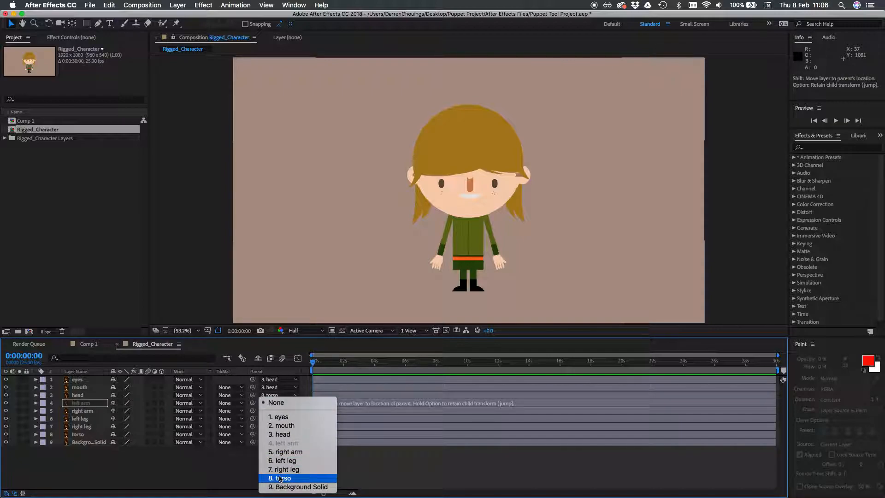
{"action": "left_click", "coordinate": [280, 479]}
{"action": "left_click", "coordinate": [287, 412]}
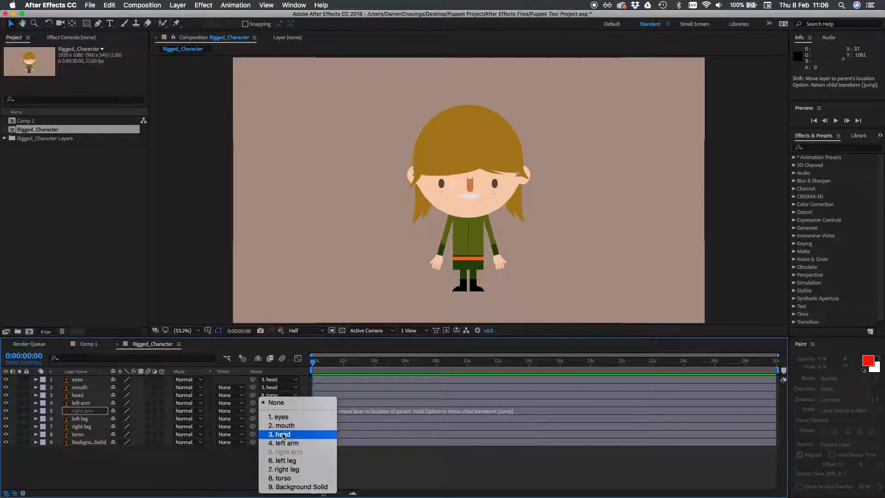
{"action": "left_click", "coordinate": [283, 478]}
{"action": "left_click", "coordinate": [280, 419]}
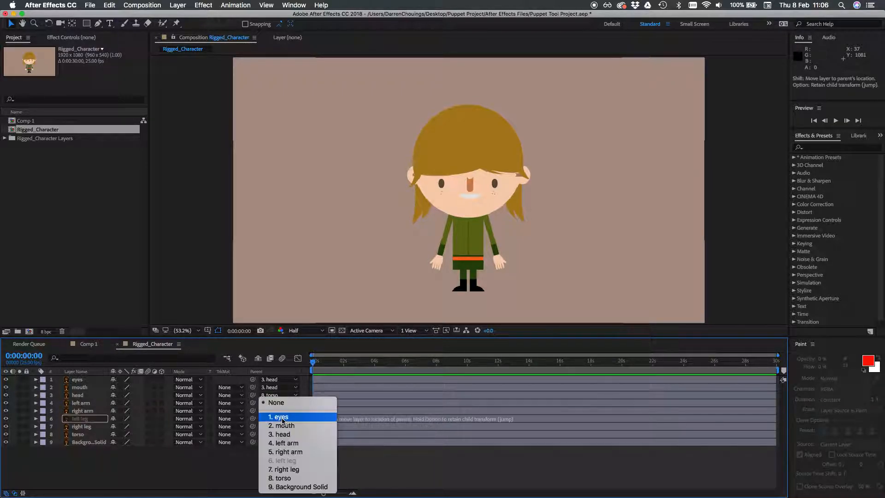
{"action": "left_click", "coordinate": [283, 479]}
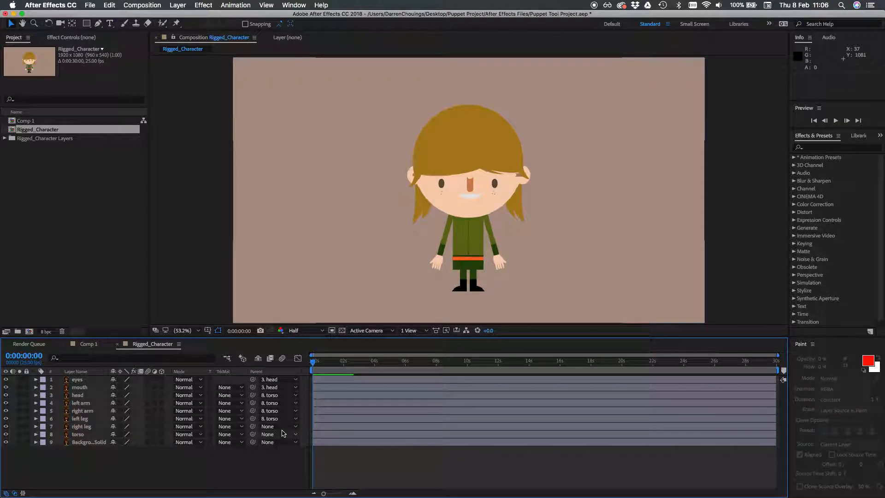
Parent the right leg layer to the torso layer, and test the rig by nudging the torso upward and undoing the move
{"action": "left_click", "coordinate": [283, 427]}
{"action": "left_click", "coordinate": [283, 478]}
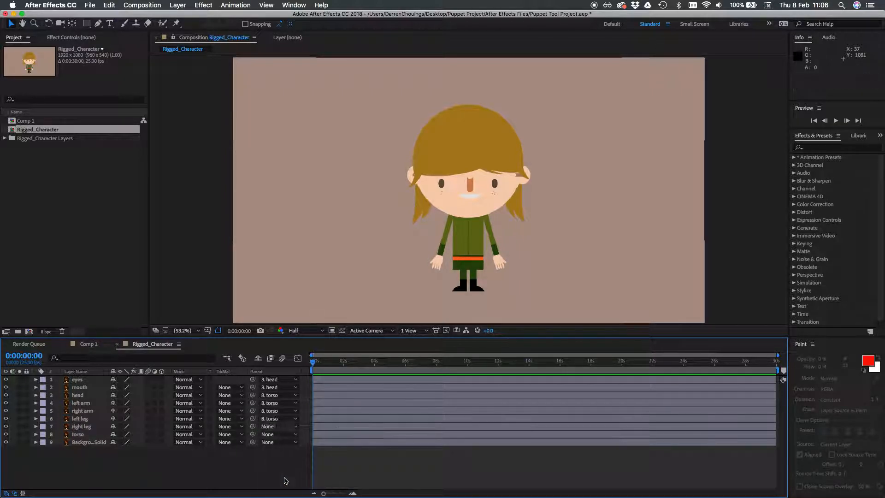
{"action": "left_click", "coordinate": [79, 435]}
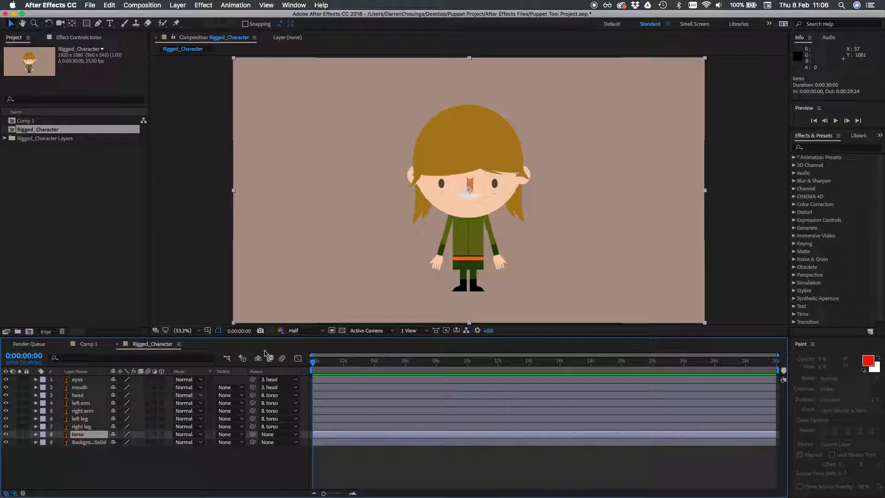
{"action": "left_click", "coordinate": [472, 244]}
{"action": "mouse_move", "coordinate": [470, 241]}
{"action": "left_mouse_down"}
{"action": "mouse_move", "coordinate": [461, 239]}
{"action": "mouse_move", "coordinate": [473, 238]}
{"action": "left_mouse_up"}
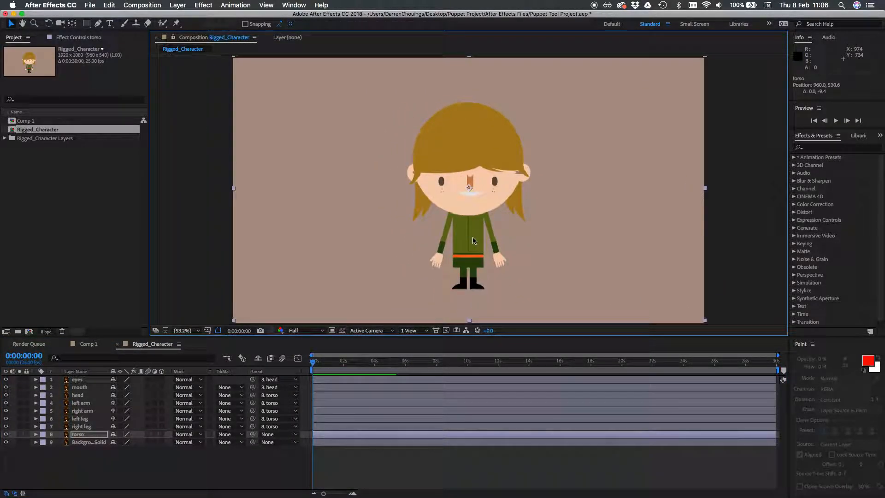
{"action": "key", "text": "super+z"}
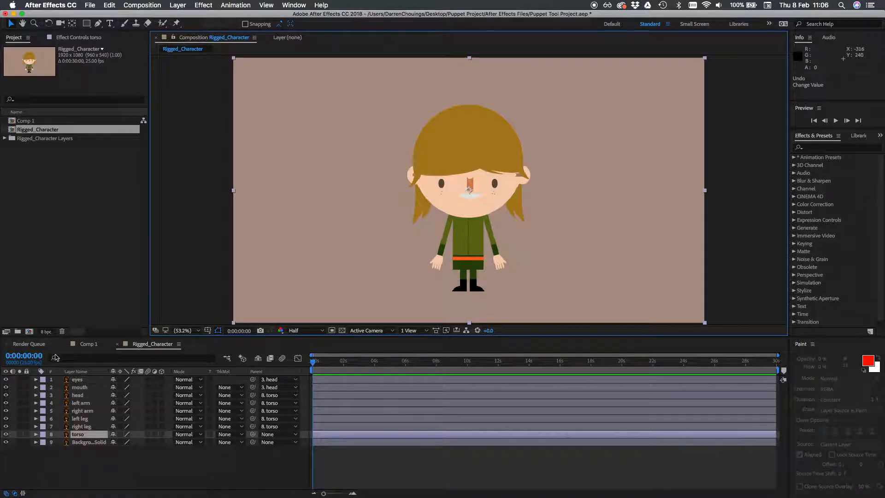
Place four Puppet pins on the left arm layer, at the shoulder, elbow, wrist and hand
{"action": "left_click", "coordinate": [6, 411]}
{"action": "left_click", "coordinate": [6, 411]}
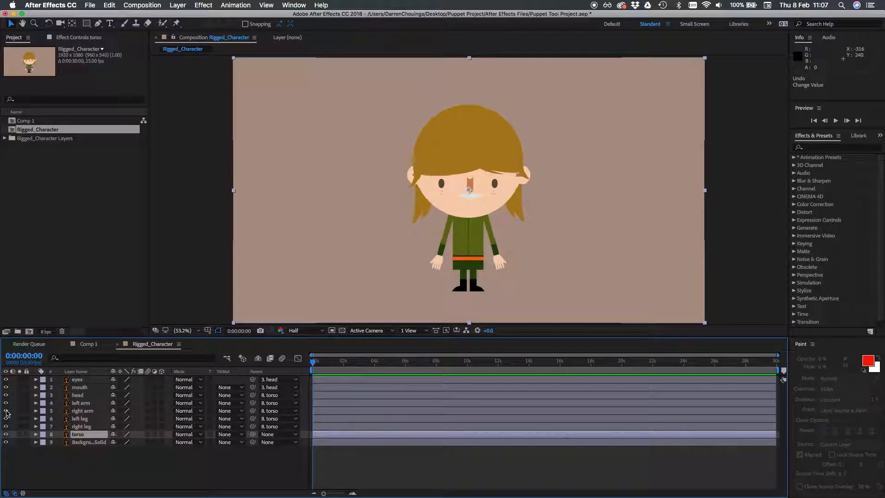
{"action": "left_click", "coordinate": [81, 404]}
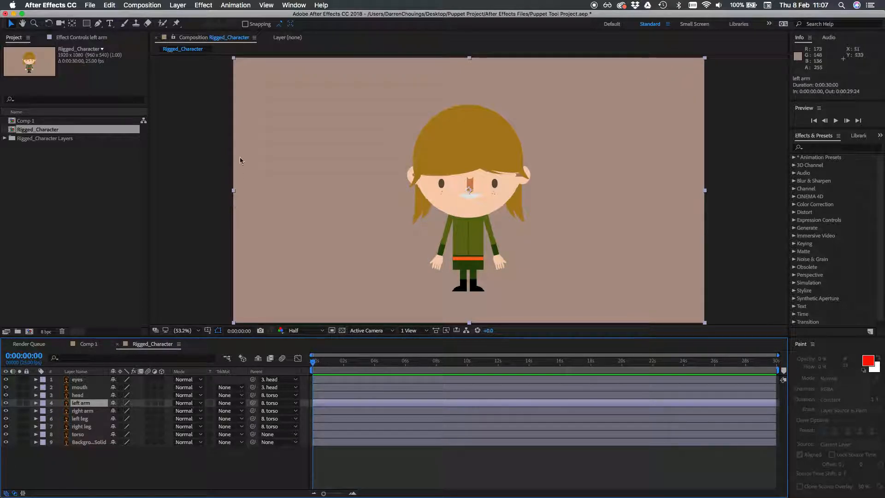
{"action": "left_click", "coordinate": [177, 23]}
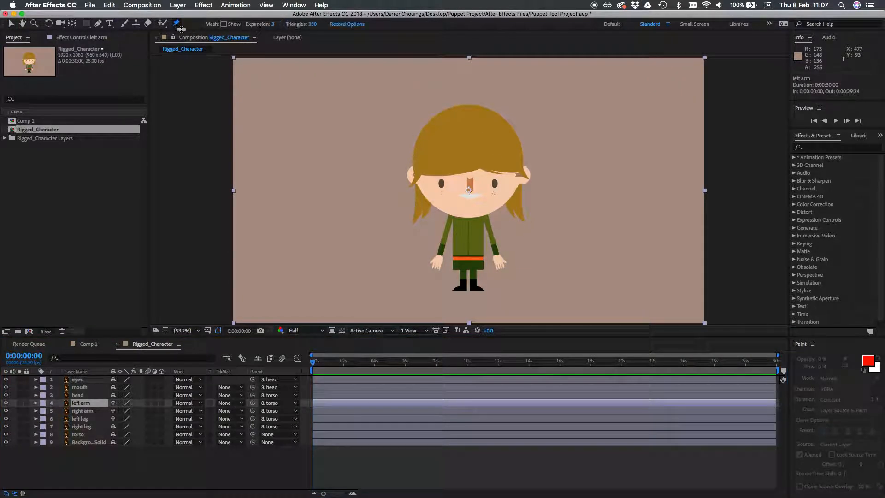
{"action": "left_click", "coordinate": [485, 215]}
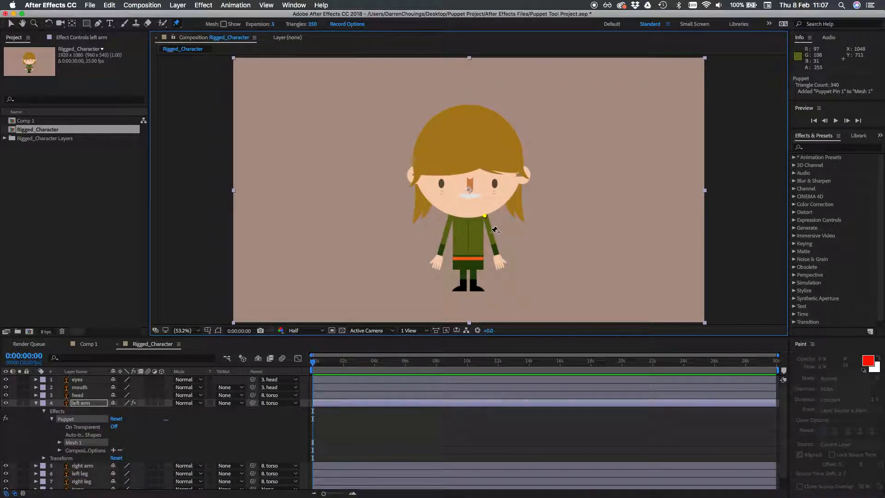
{"action": "left_click", "coordinate": [492, 236]}
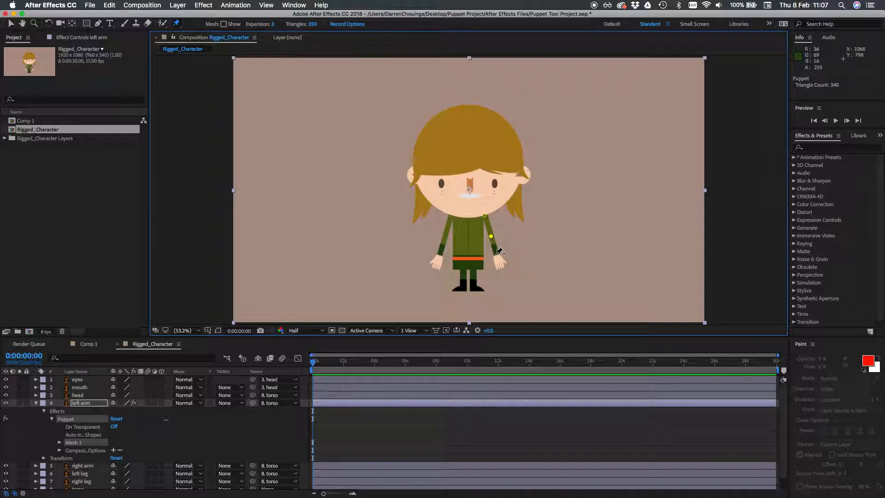
{"action": "left_click", "coordinate": [497, 254]}
{"action": "left_click", "coordinate": [499, 263]}
Reveal the left arm layer's keyframed puppet pin positions and select all four pins
{"action": "left_click", "coordinate": [88, 405]}
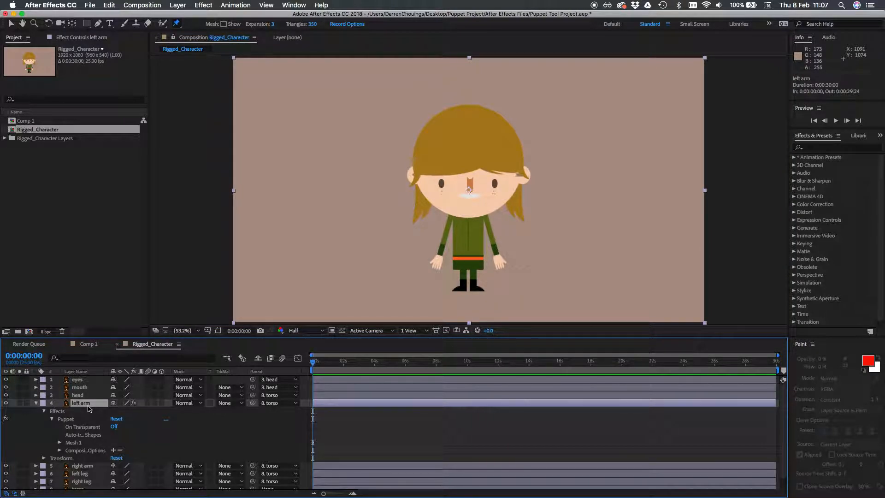
{"action": "key", "text": "u"}
{"action": "key", "text": "u"}
{"action": "key", "text": "u"}
{"action": "scroll", "coordinate": [341, 417], "scroll_direction": "down", "scroll_amount": 3}
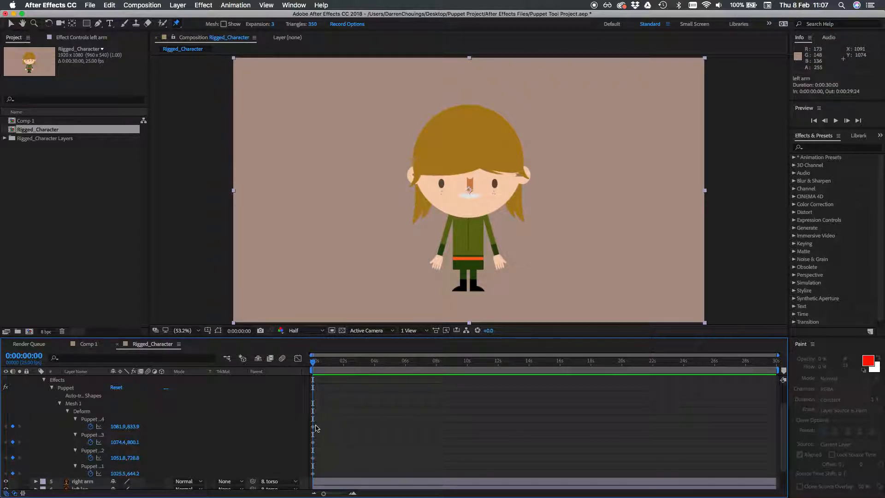
{"action": "left_click", "coordinate": [89, 421]}
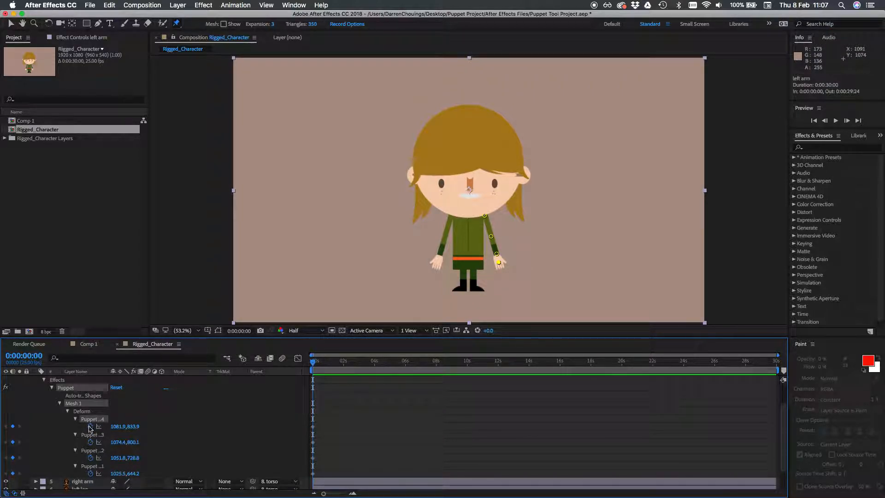
{"action": "left_click", "coordinate": [85, 467], "text": "shift"}
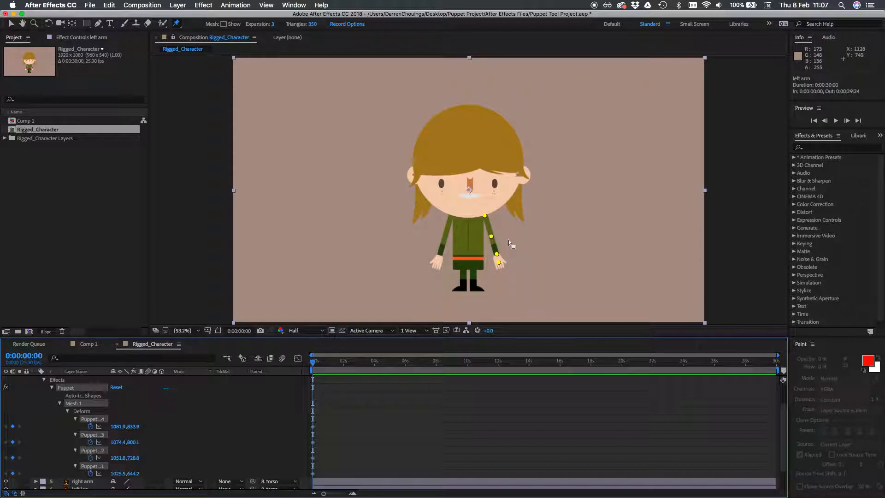
Try moving the elbow pin at the start of the timeline and undo the moves
{"action": "left_click_drag", "start_coordinate": [492, 237], "coordinate": [491, 238]}
{"action": "key", "text": "super+z"}
{"action": "left_click", "coordinate": [343, 423]}
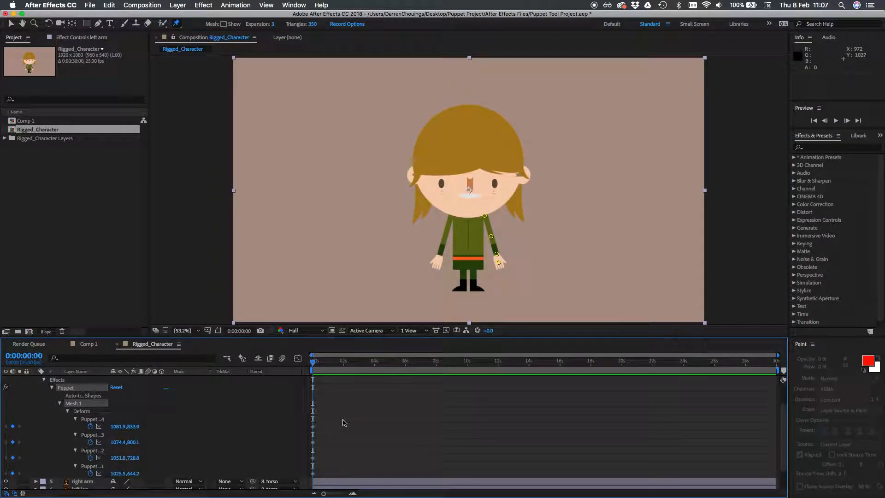
{"action": "mouse_move", "coordinate": [492, 237]}
{"action": "left_mouse_down"}
{"action": "mouse_move", "coordinate": [482, 238]}
{"action": "mouse_move", "coordinate": [492, 237]}
{"action": "left_mouse_up"}
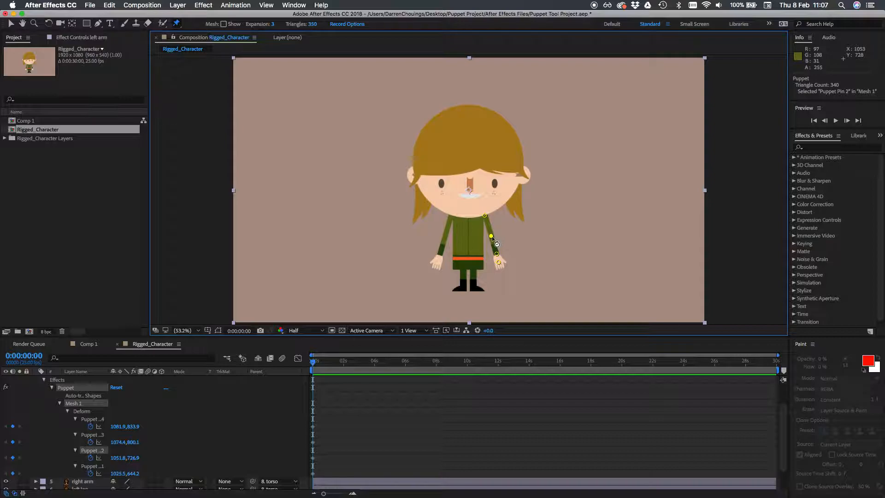
{"action": "key", "text": "super+z"}
At 0:00:01:00, bend the left arm upward with the hand pin about 1151, 733, wrist about 1114, 742 and elbow about 1052, 716
{"action": "left_click", "coordinate": [26, 356]}
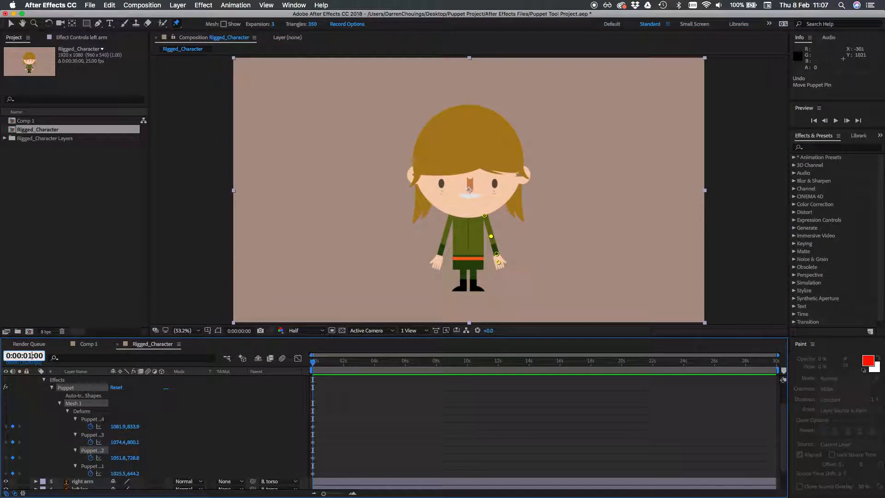
{"action": "key", "text": "Return"}
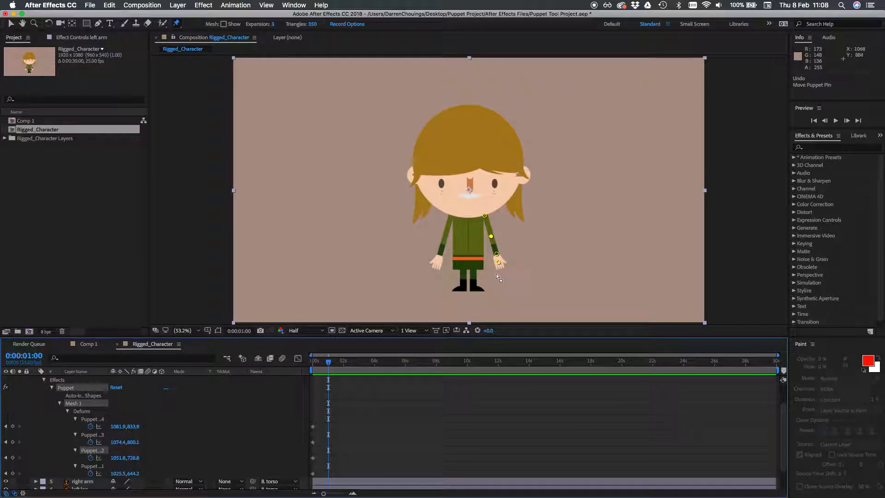
{"action": "left_click_drag", "start_coordinate": [500, 265], "coordinate": [493, 235]}
{"action": "left_click", "coordinate": [497, 254]}
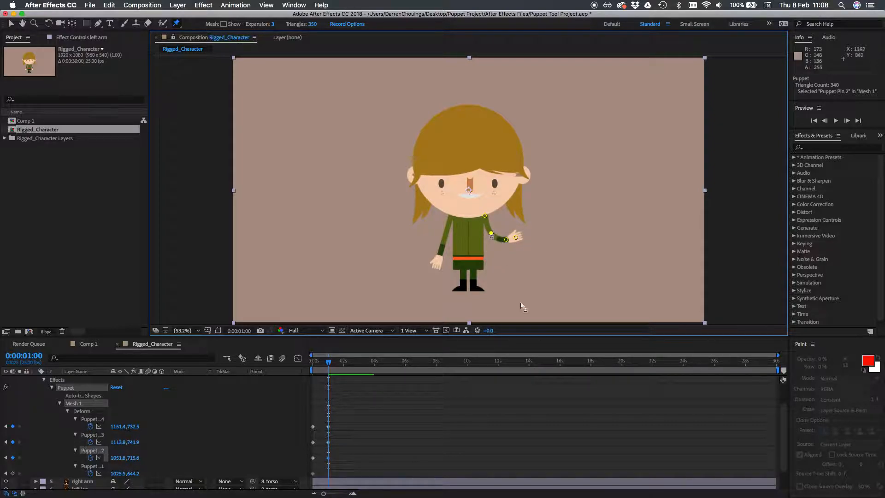
Play back the left arm raise from the start of the timeline
{"action": "left_click_drag", "start_coordinate": [330, 365], "coordinate": [310, 363]}
{"action": "key", "text": "space"}
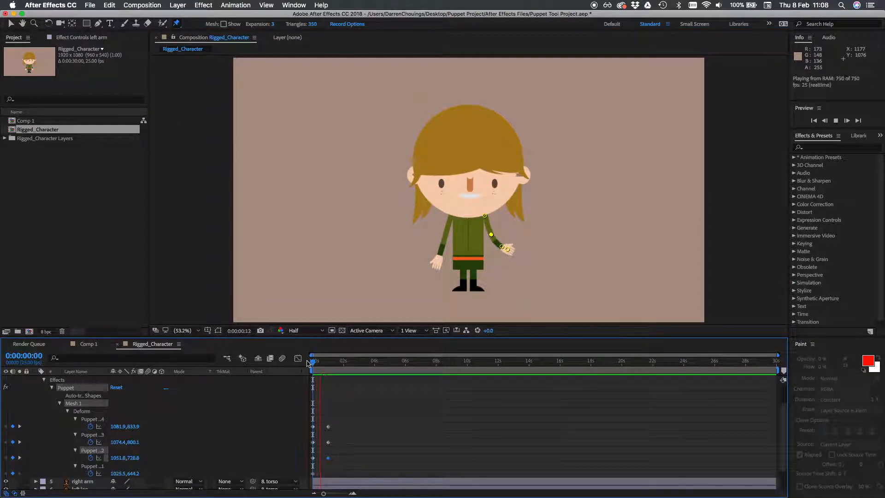
{"action": "left_click", "coordinate": [332, 367]}
{"action": "key", "text": "Home"}
{"action": "key", "text": "space"}
{"action": "key", "text": "space"}
Shift the raised-arm pin keyframes earlier to 0:00:00:17 and preview the faster movement
{"action": "left_click", "coordinate": [353, 494]}
{"action": "left_click", "coordinate": [354, 494]}
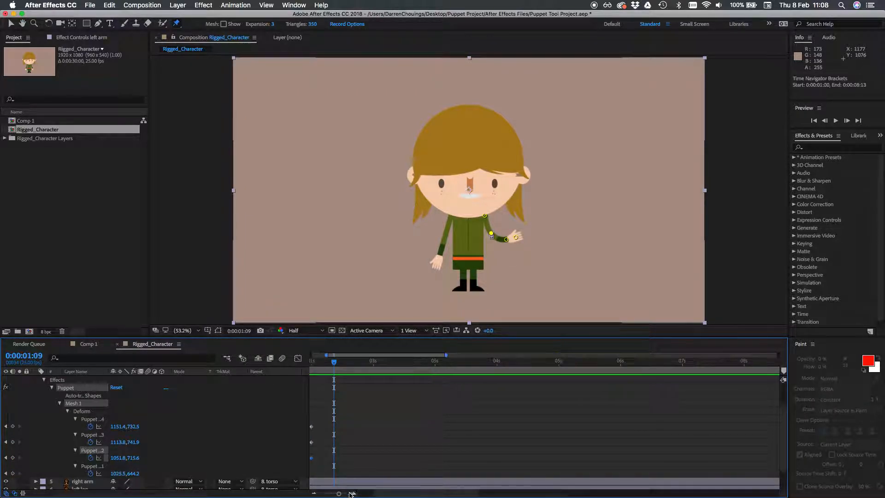
{"action": "left_click_drag", "start_coordinate": [421, 493], "coordinate": [404, 493]}
{"action": "left_click_drag", "start_coordinate": [379, 412], "coordinate": [355, 430]}
{"action": "left_click_drag", "start_coordinate": [323, 363], "coordinate": [302, 364]}
{"action": "key", "text": "space"}
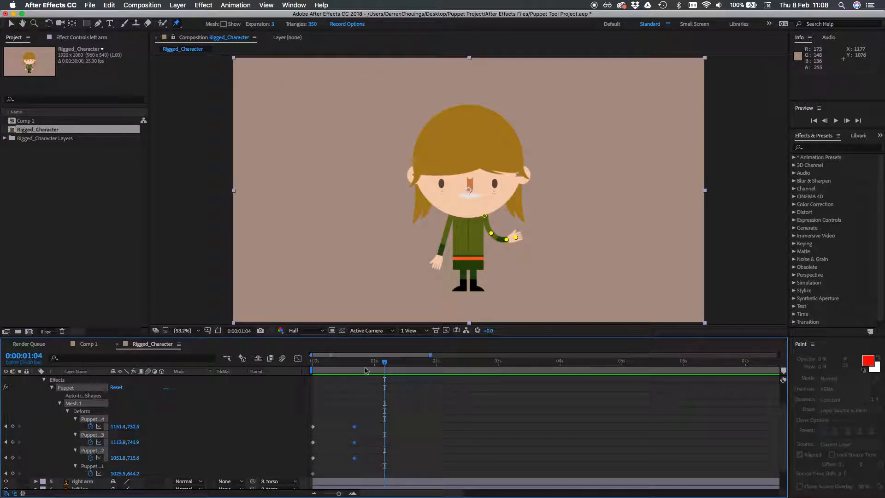
Record a real-time waving motion for the left hand's puppet pin starting at 0:00:00:17
{"action": "left_click", "coordinate": [354, 362]}
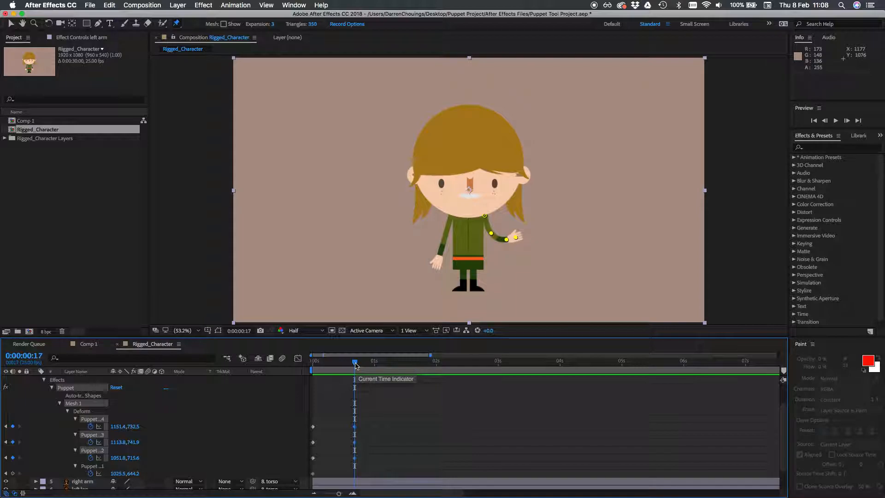
{"action": "left_click", "coordinate": [508, 405]}
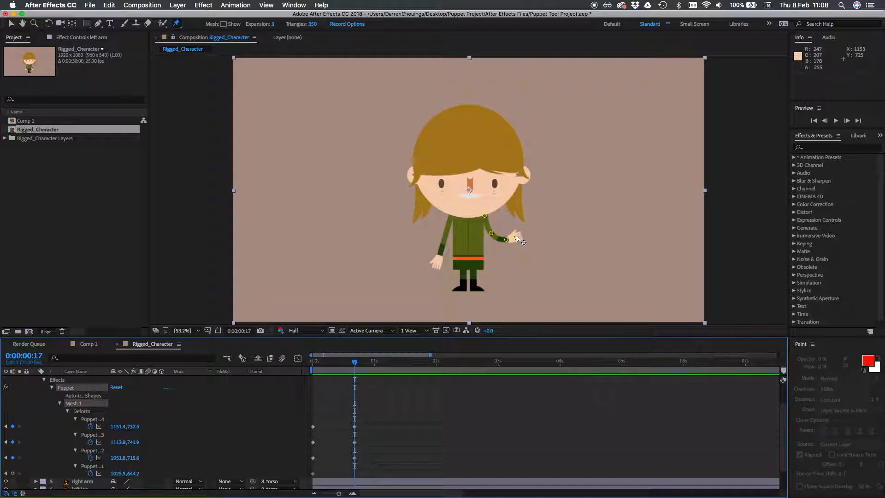
{"action": "left_click_drag", "start_coordinate": [516, 241], "coordinate": [520, 234]}
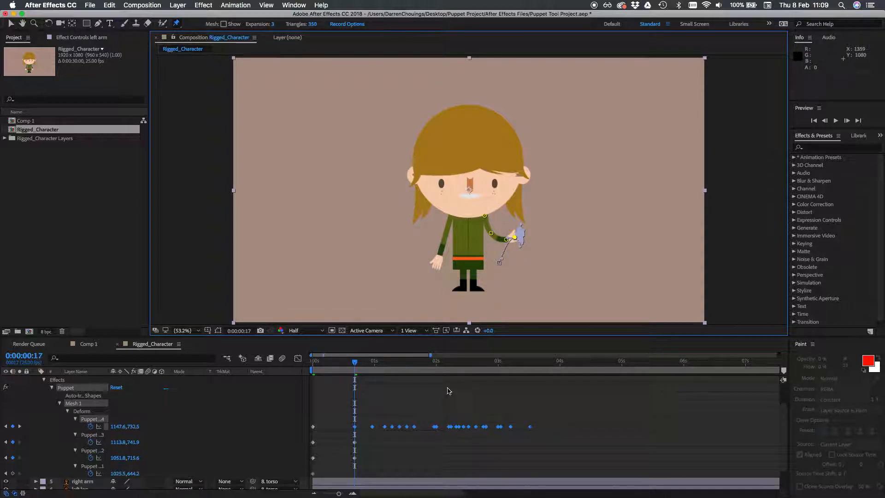
Play back the recorded hand wave from the start of the timeline
{"action": "left_click_drag", "start_coordinate": [376, 371], "coordinate": [345, 371]}
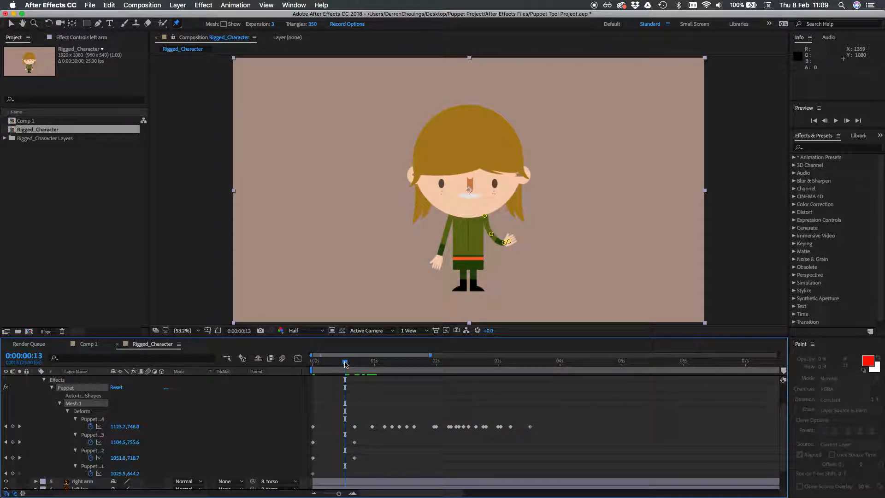
{"action": "key", "text": "space"}
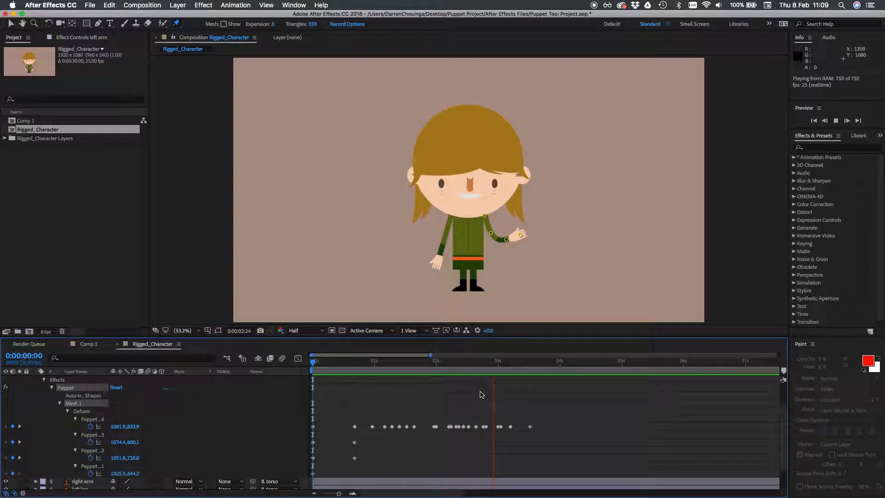
{"action": "key", "text": "space"}
{"action": "left_click_drag", "start_coordinate": [537, 363], "coordinate": [302, 388]}
{"action": "key", "text": "space"}
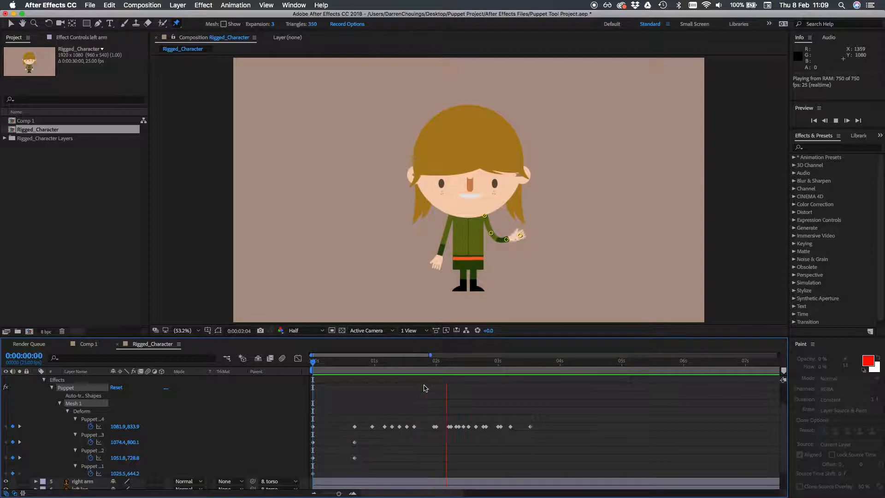
{"action": "key", "text": "space"}
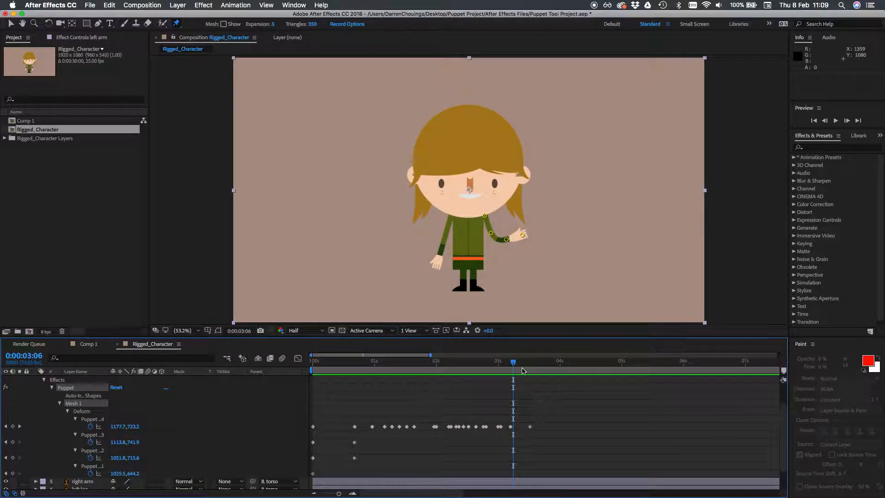
Copy the four starting-pose pin keyframes of the left arm and paste them at 0:00:04:02
{"action": "left_click_drag", "start_coordinate": [520, 363], "coordinate": [530, 365]}
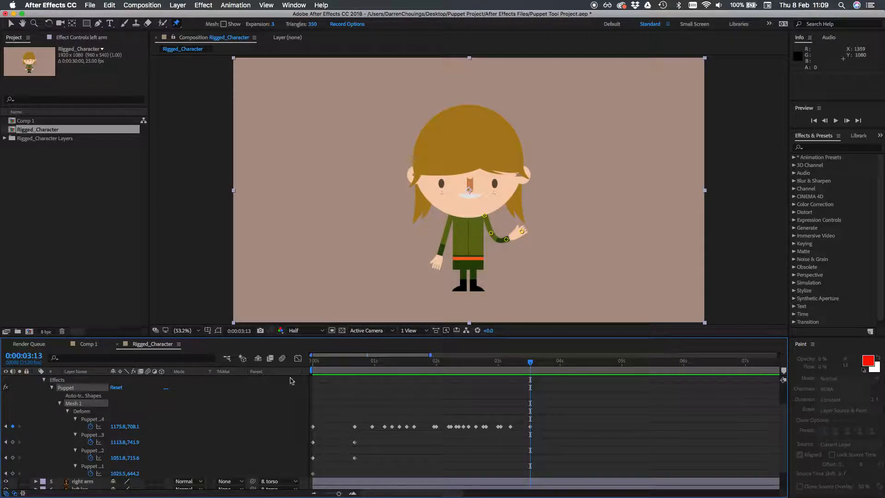
{"action": "left_click_drag", "start_coordinate": [531, 365], "coordinate": [568, 365]}
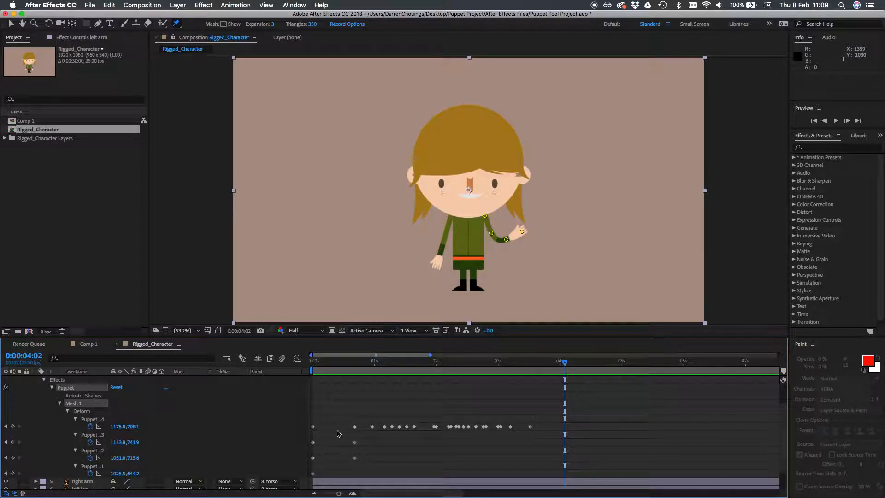
{"action": "left_click_drag", "start_coordinate": [321, 423], "coordinate": [311, 479]}
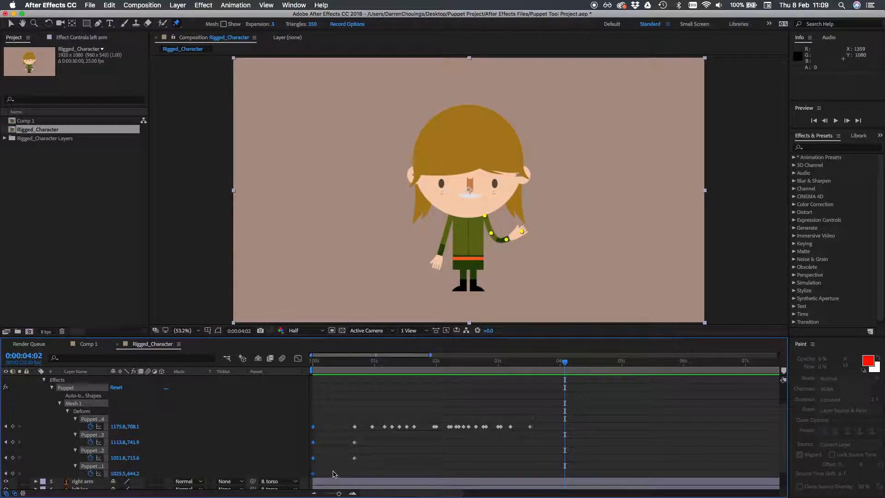
{"action": "key", "text": "super+v"}
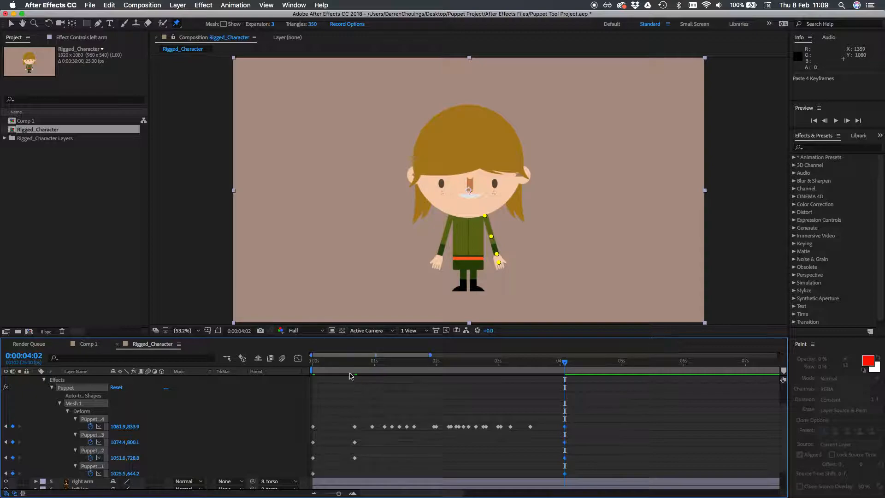
Preview the wave from the start and undo the keyframes pasted at 0:00:04:02
{"action": "key", "text": "Home"}
{"action": "key", "text": "space"}
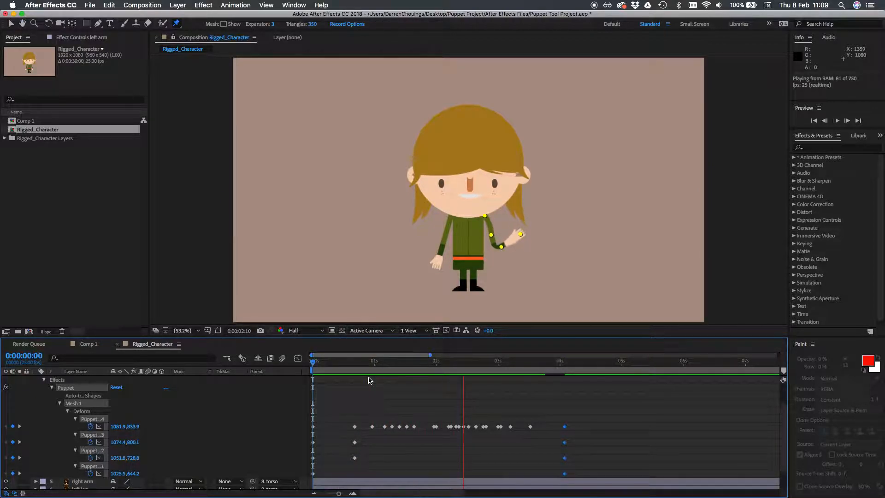
{"action": "key", "text": "space"}
{"action": "key", "text": "space"}
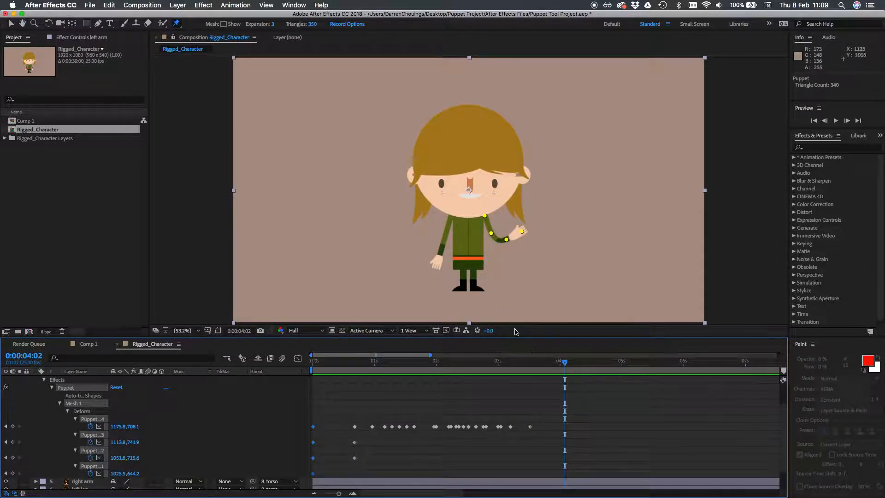
Paste the starting-pose pin keyframes at 0:00:03:13 and again at 0:00:04:02, and play the animation from the start
{"action": "left_click_drag", "start_coordinate": [565, 365], "coordinate": [534, 372]}
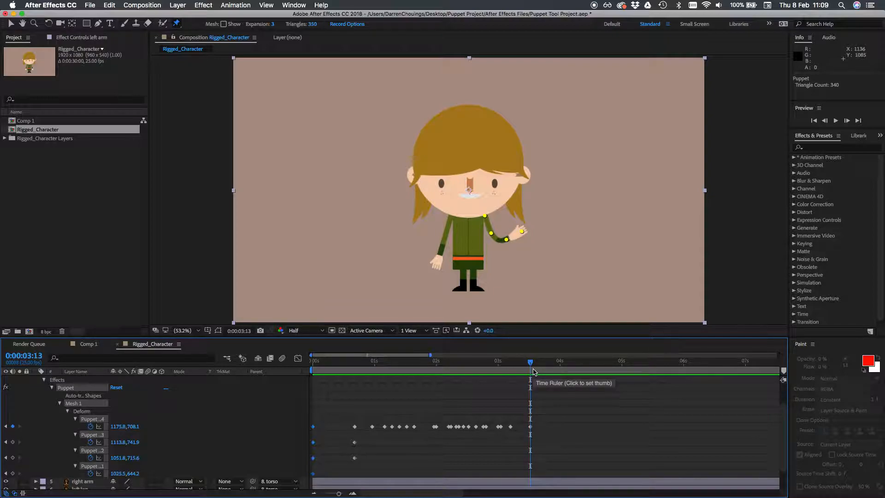
{"action": "key", "text": "super+v"}
{"action": "left_click_drag", "start_coordinate": [531, 365], "coordinate": [566, 370]}
{"action": "key", "text": "super+v"}
{"action": "left_click_drag", "start_coordinate": [338, 363], "coordinate": [294, 367]}
{"action": "key", "text": "space"}
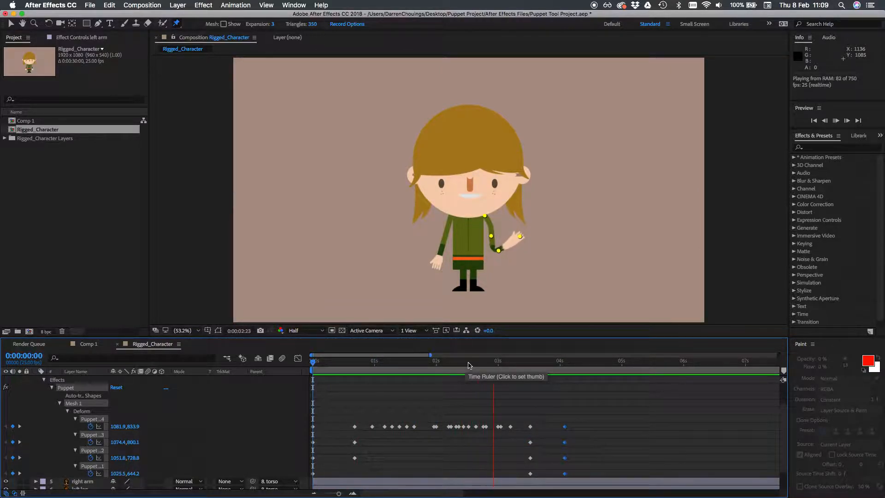
Undo the starting-pose keyframes pasted at 0:00:04:02 and 0:00:03:13, and redo the recorded hand pin motion
{"action": "key", "text": "space"}
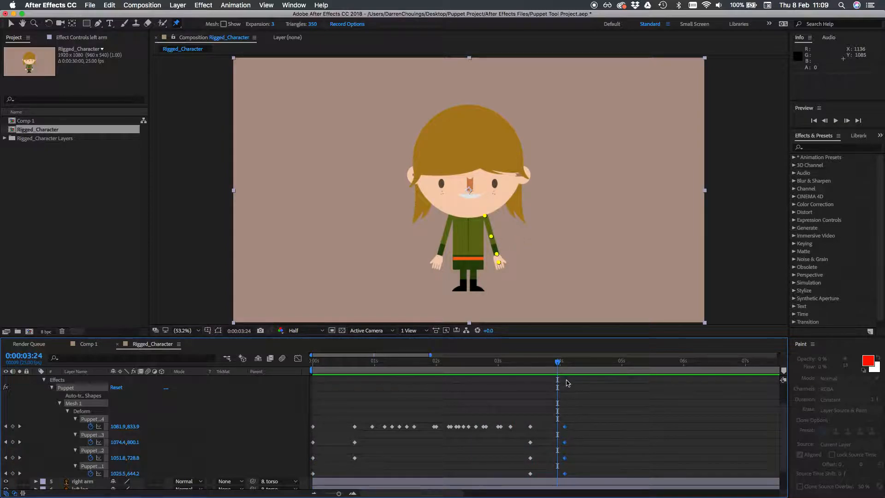
{"action": "key", "text": "super+z"}
{"action": "key", "text": "super+z"}
{"action": "key", "text": "super+z"}
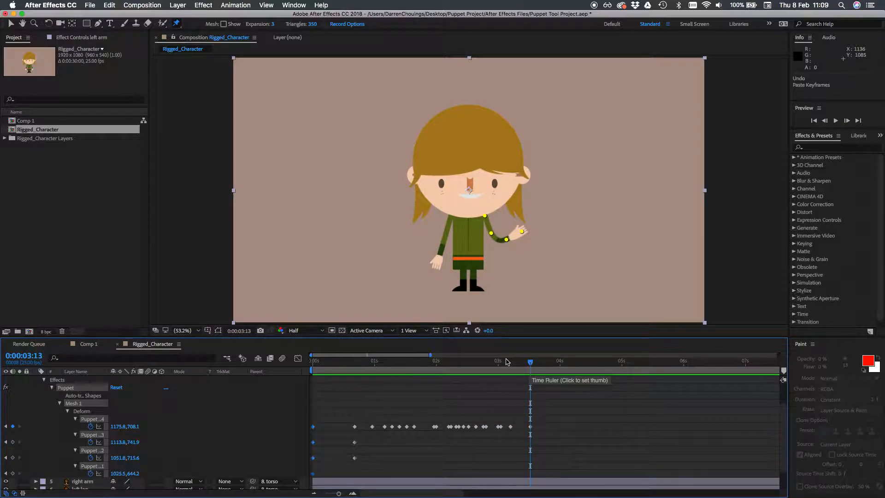
{"action": "key", "text": "j"}
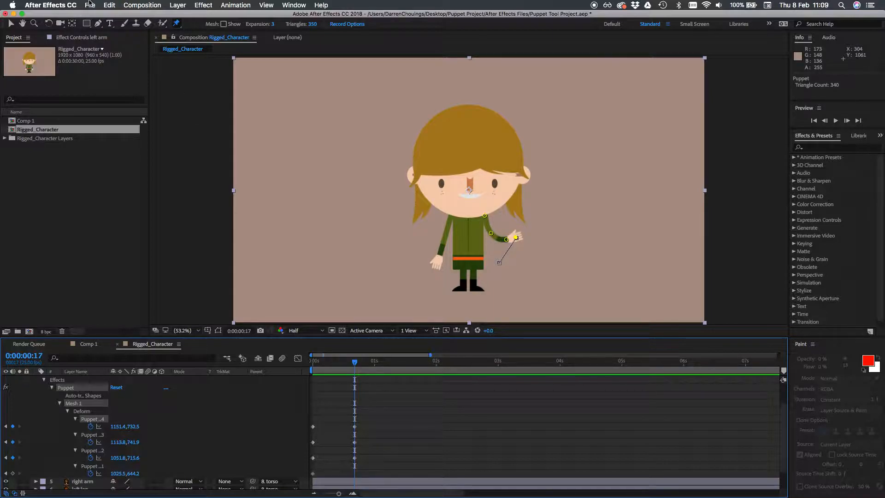
{"action": "left_click", "coordinate": [106, 4]}
{"action": "left_click", "coordinate": [139, 25]}
Add keyframes at 0:00:03:13 holding the current position of the left arm's puppet pins 3, 2 and 1, matching pin 4's last keyframe
{"action": "left_click_drag", "start_coordinate": [348, 369], "coordinate": [531, 373]}
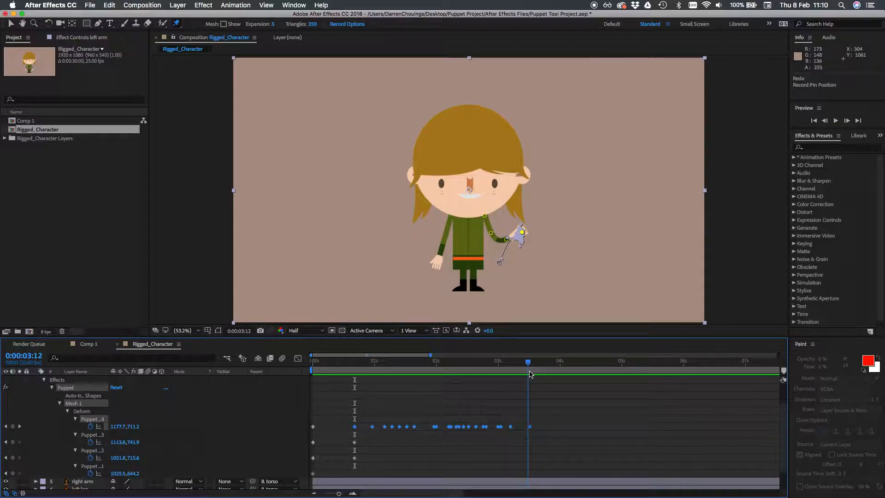
{"action": "left_click", "coordinate": [206, 448]}
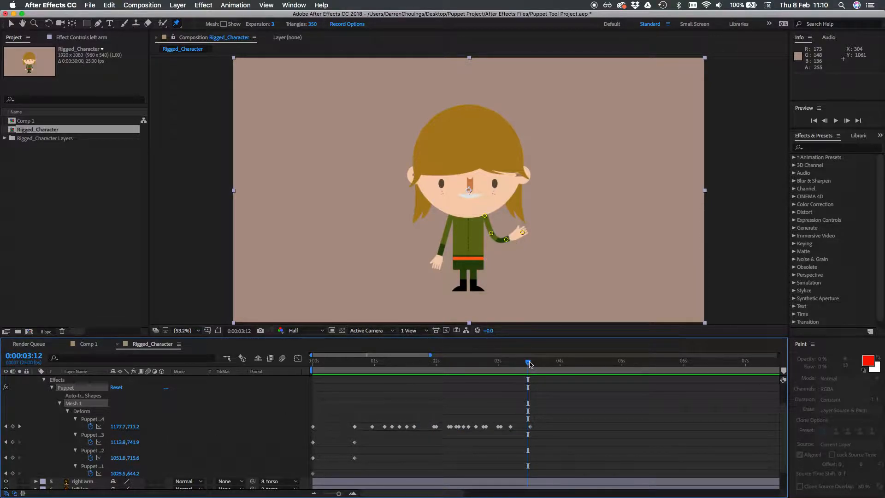
{"action": "mouse_move", "coordinate": [530, 364]}
{"action": "left_mouse_down"}
{"action": "mouse_move", "coordinate": [514, 365]}
{"action": "mouse_move", "coordinate": [531, 367]}
{"action": "left_mouse_up"}
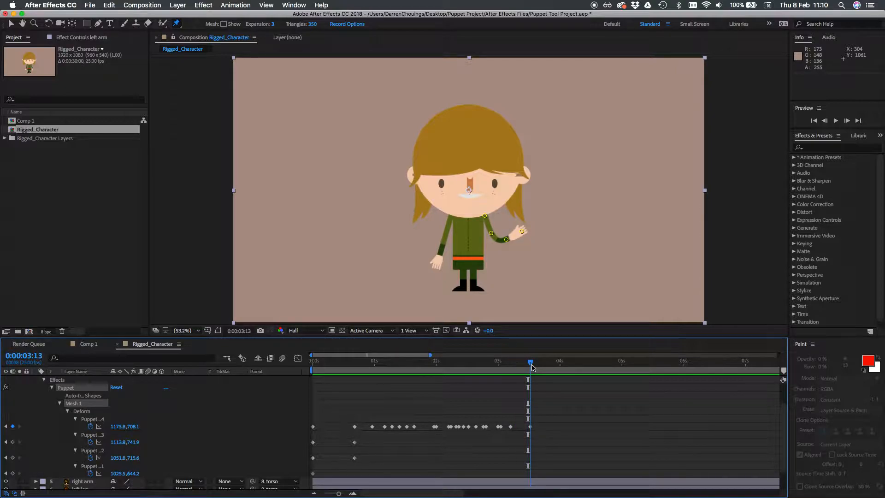
{"action": "left_click", "coordinate": [530, 427]}
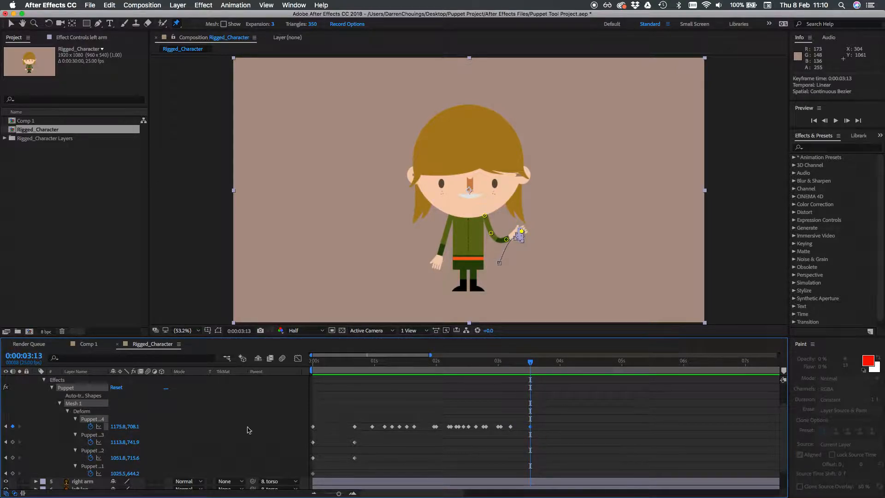
{"action": "left_click", "coordinate": [13, 442]}
{"action": "left_click", "coordinate": [12, 458]}
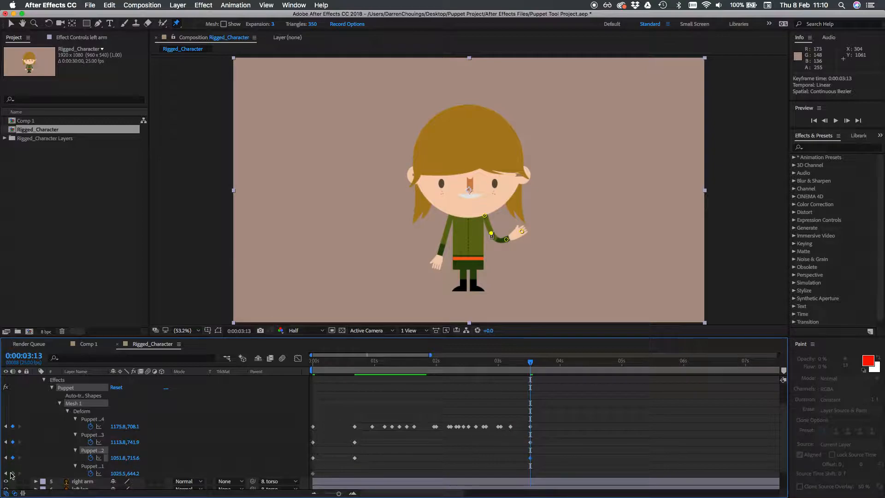
{"action": "left_click", "coordinate": [12, 473]}
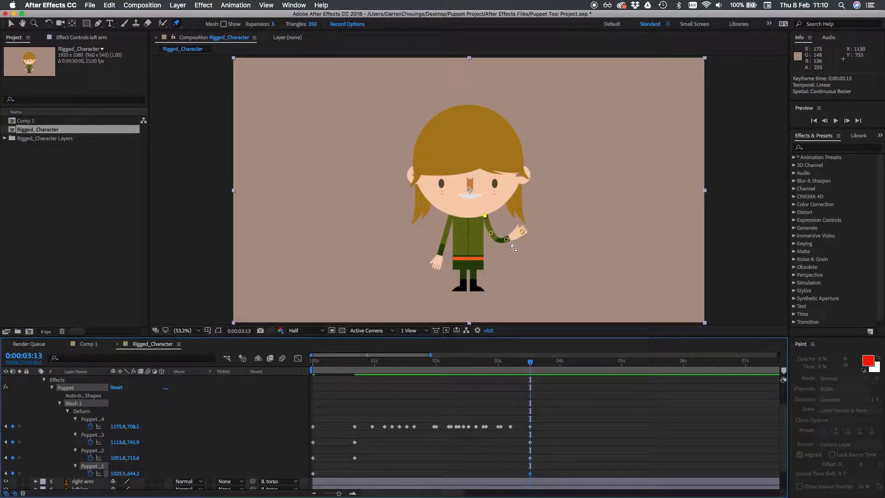
Copy the four starting-pose pin keyframes of the left arm and paste them at 0:00:04:01
{"action": "left_click_drag", "start_coordinate": [531, 366], "coordinate": [561, 369]}
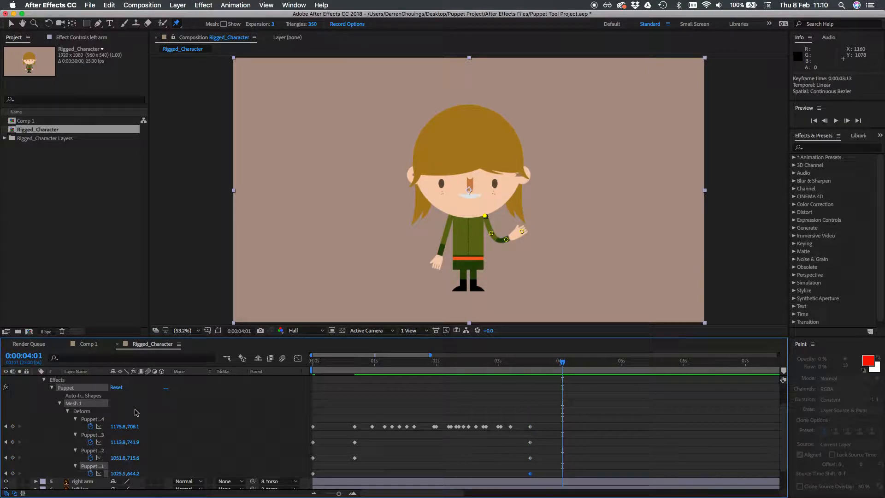
{"action": "left_click_drag", "start_coordinate": [323, 423], "coordinate": [313, 477]}
{"action": "key", "text": "super+v"}
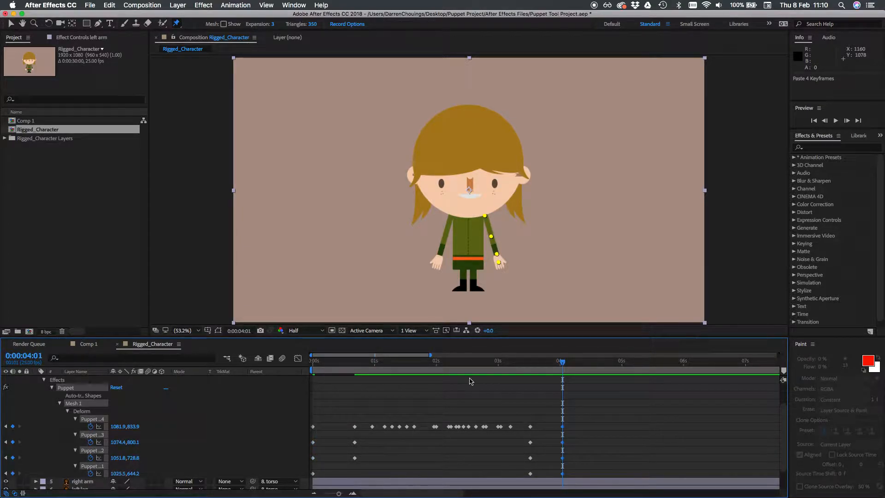
Play the wave from the start of the timeline, and replay the arm lowering from 0:00:03:13
{"action": "left_click_drag", "start_coordinate": [489, 364], "coordinate": [297, 382]}
{"action": "key", "text": "space"}
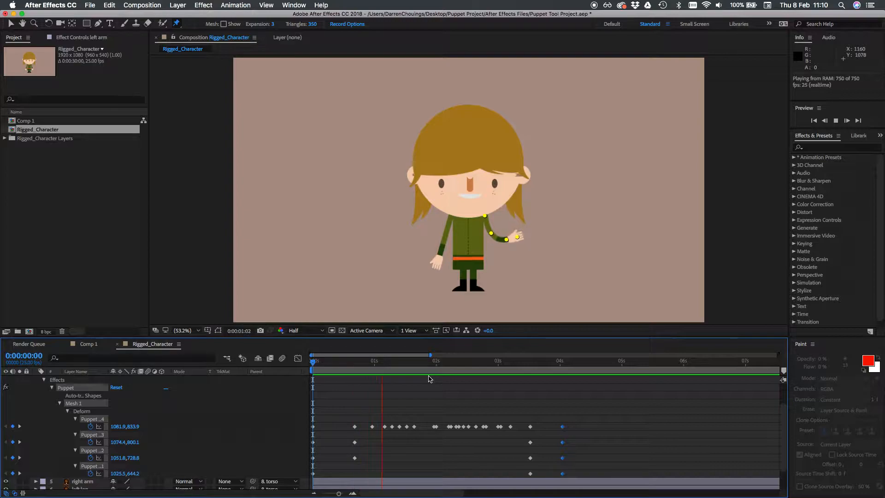
{"action": "key", "text": "space"}
{"action": "key", "text": "Page_Down"}
{"action": "key", "text": "Page_Down"}
{"action": "key", "text": "Page_Down"}
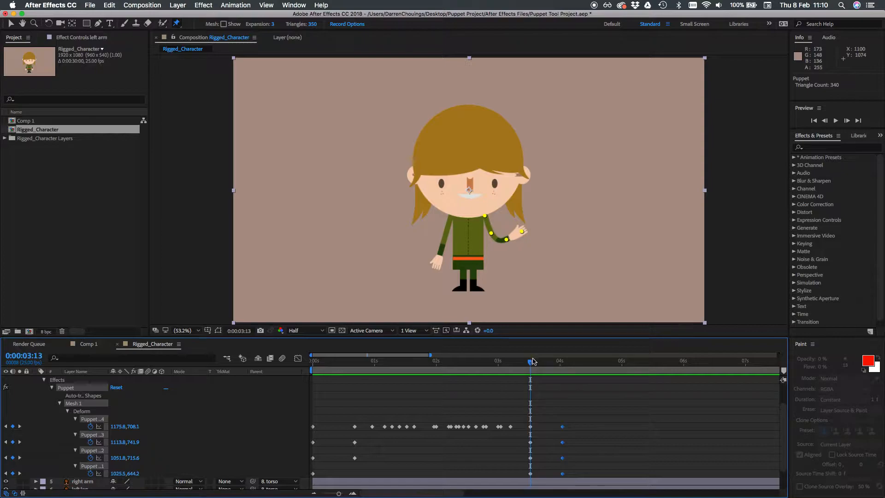
{"action": "key", "text": "space"}
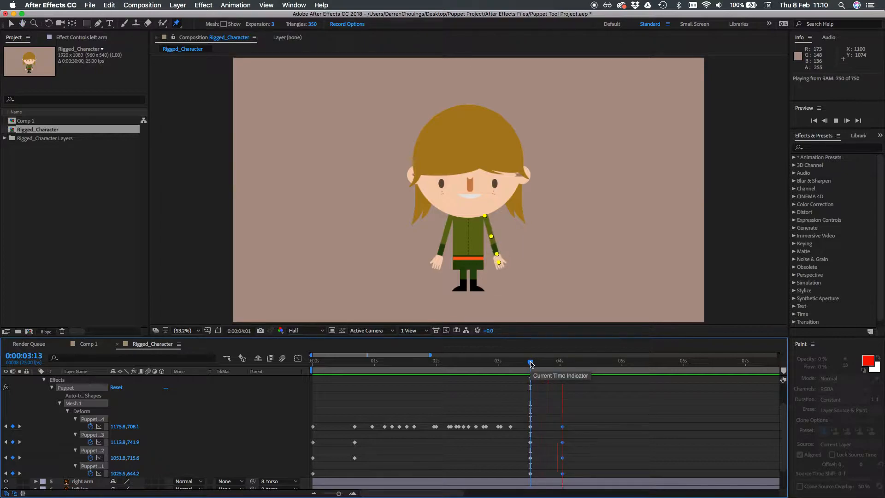
{"action": "key", "text": "space"}
Replay the whole wave from the start and scrub through the arm lowering between 0:00:03:11 and 0:00:04:14
{"action": "left_click_drag", "start_coordinate": [332, 362], "coordinate": [266, 365]}
{"action": "key", "text": "space"}
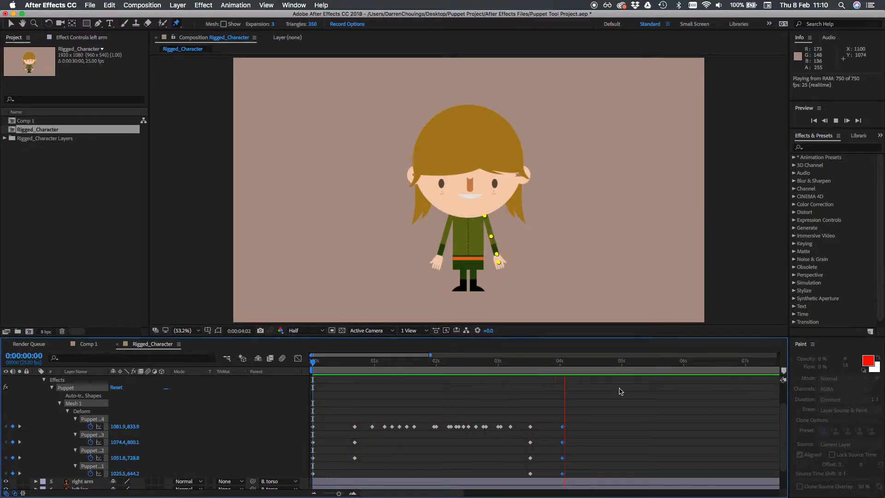
{"action": "key", "text": "space"}
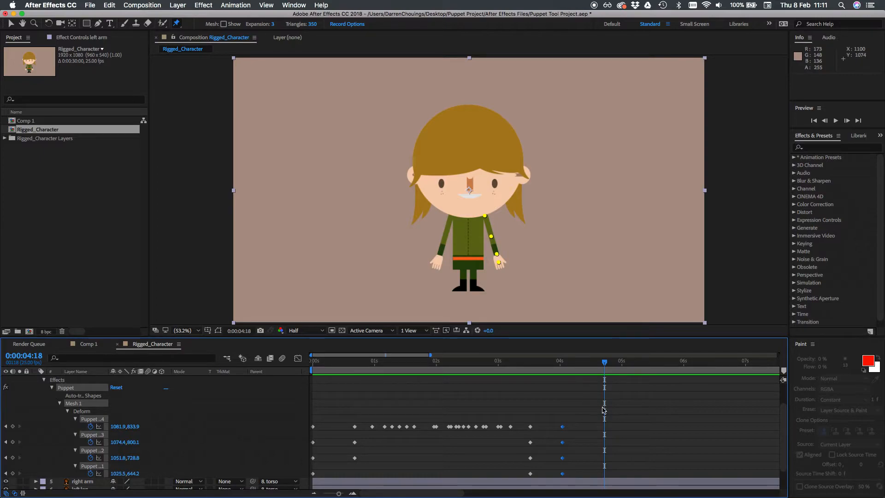
{"action": "left_click_drag", "start_coordinate": [603, 368], "coordinate": [526, 380]}
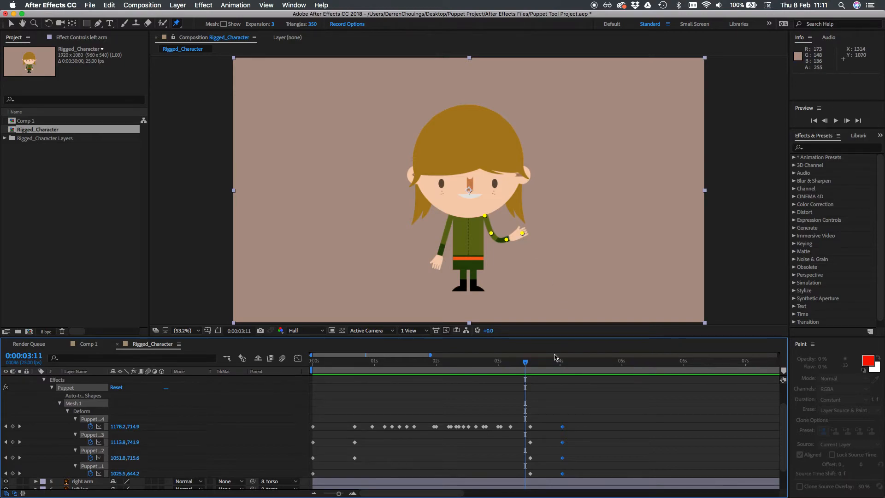
{"action": "left_click_drag", "start_coordinate": [530, 364], "coordinate": [596, 367]}
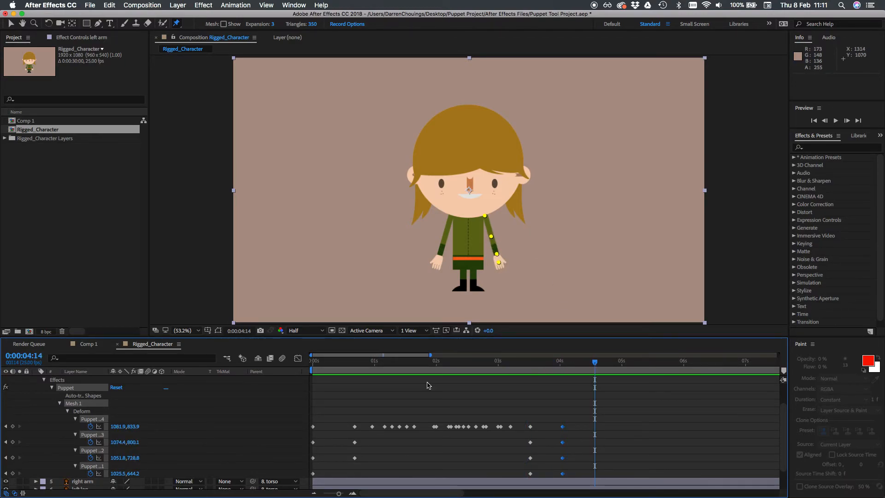